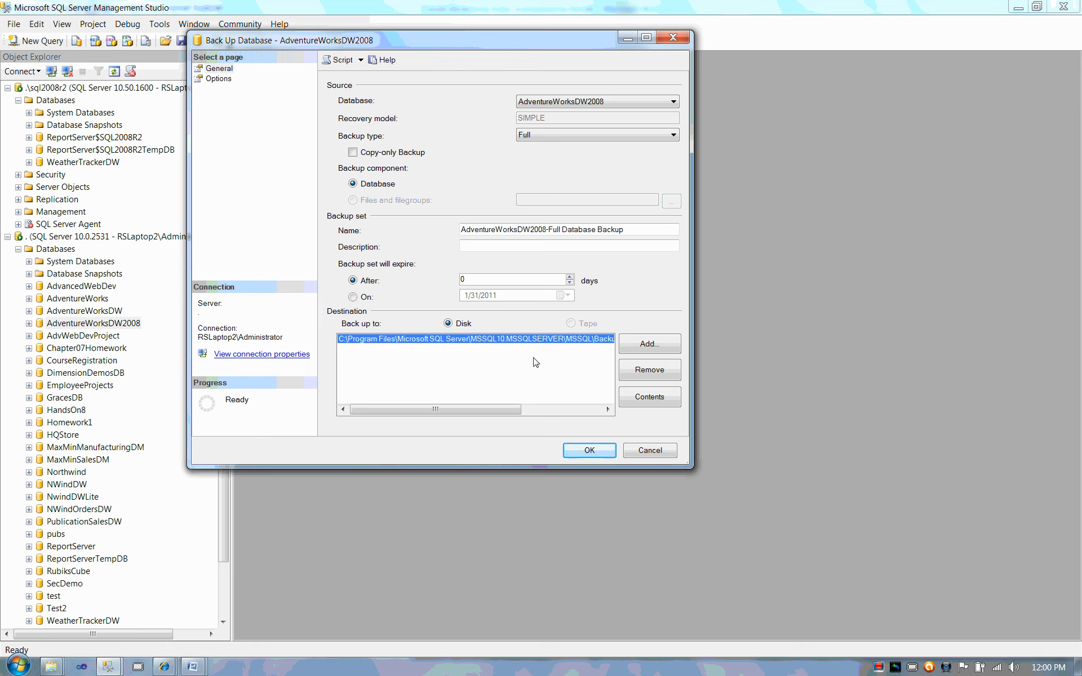
Check the default disk destination path and run the full backup of AdventureWorksDW2008 to it.
drag(392, 411, 334, 420)
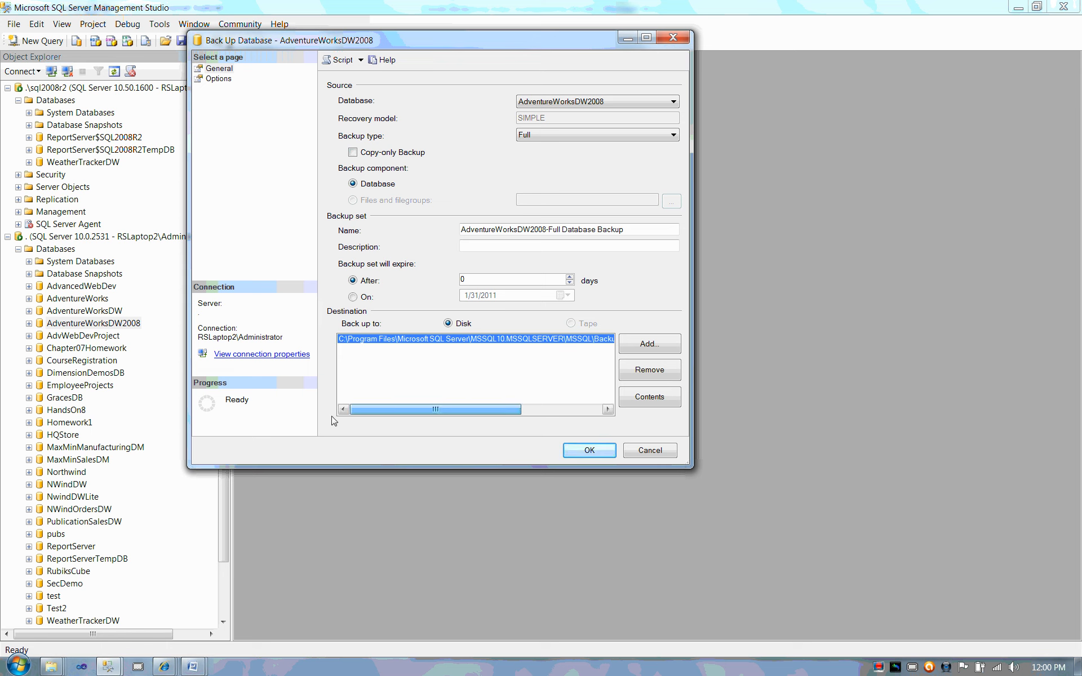
mouse_move(476, 420)
mouse_down()
mouse_move(558, 420)
mouse_move(474, 421)
mouse_up()
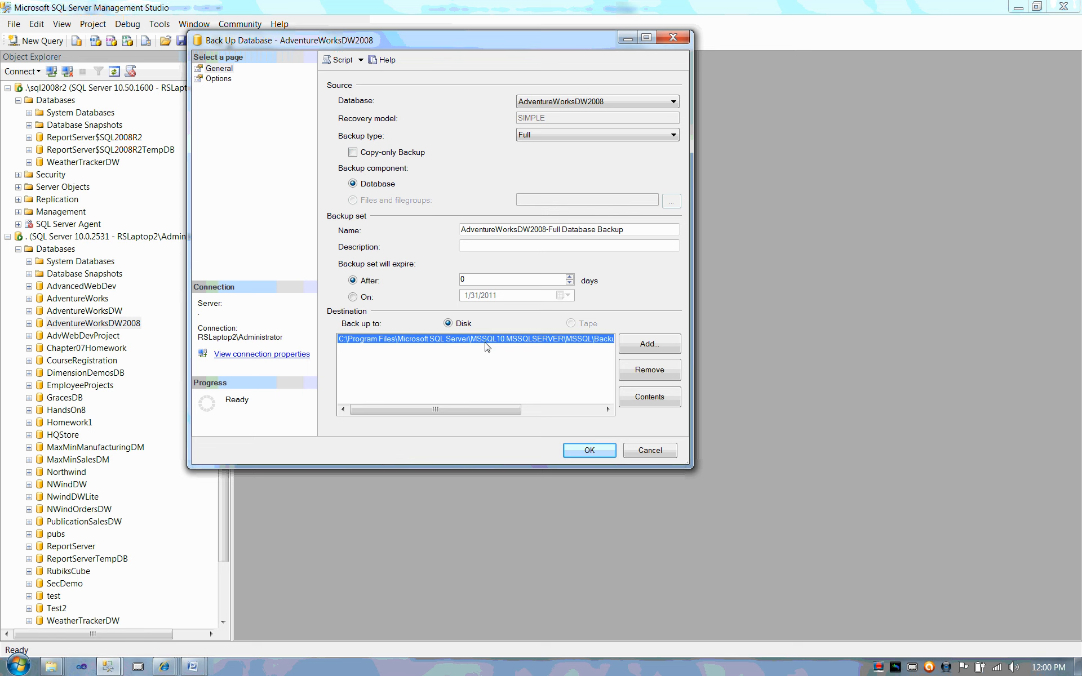
drag(498, 417, 537, 417)
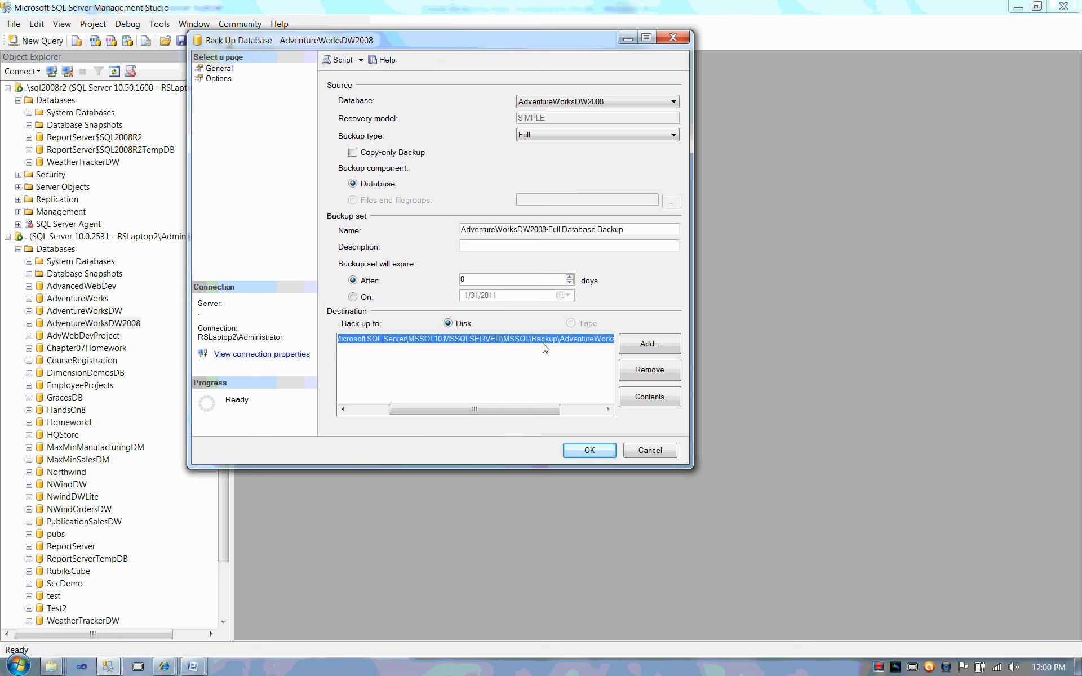
drag(505, 415, 590, 417)
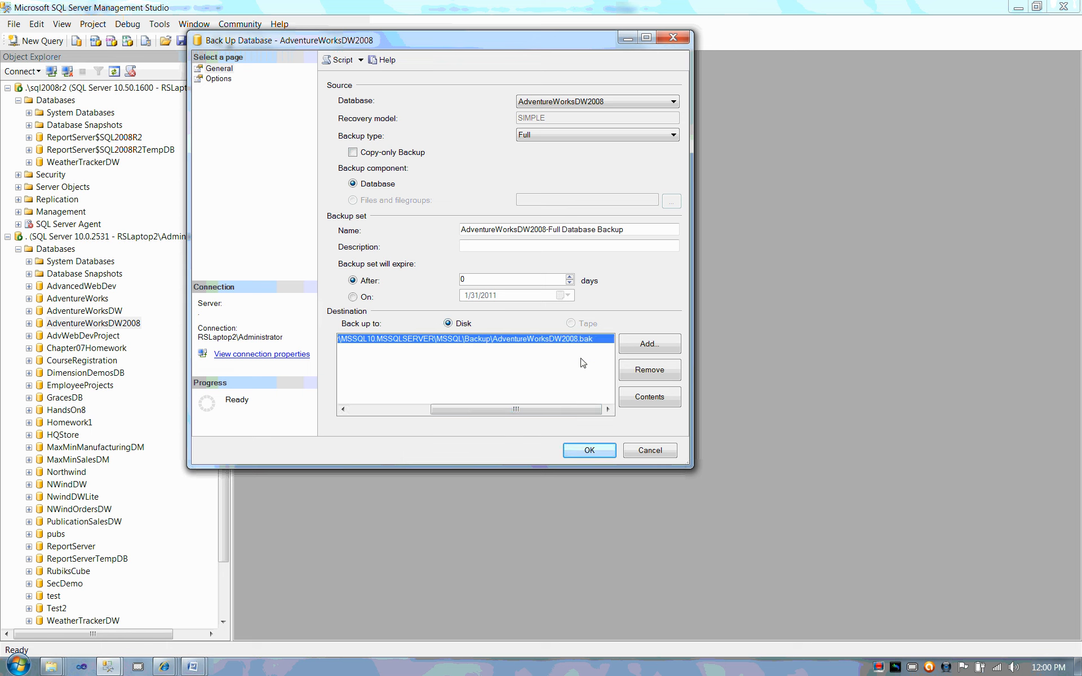
click(583, 454)
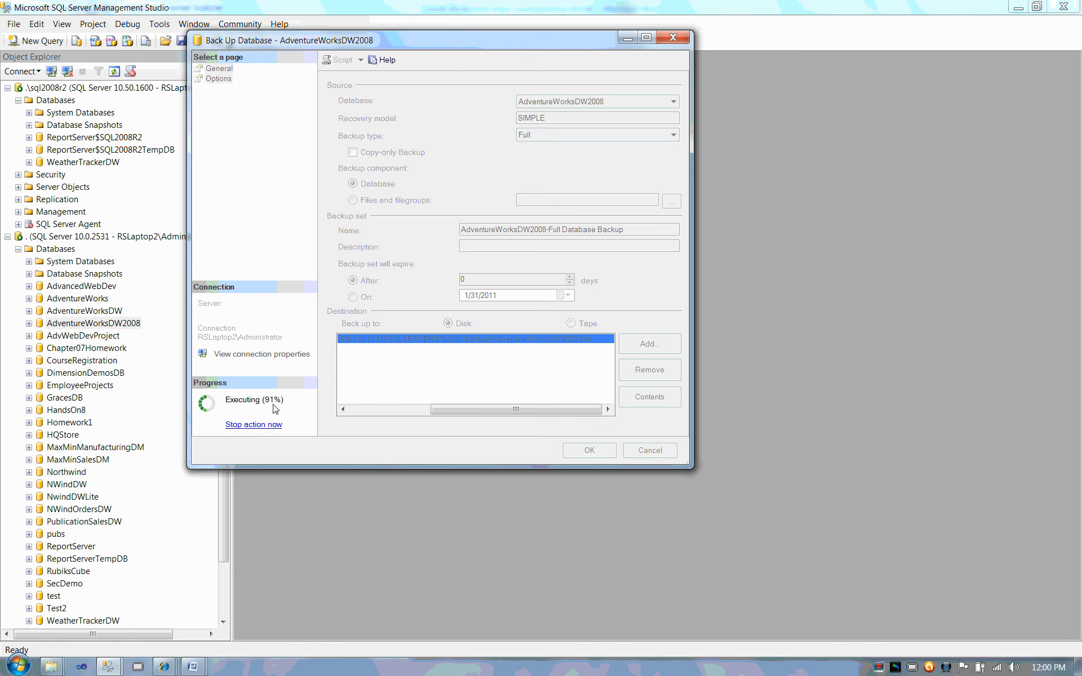
click(622, 274)
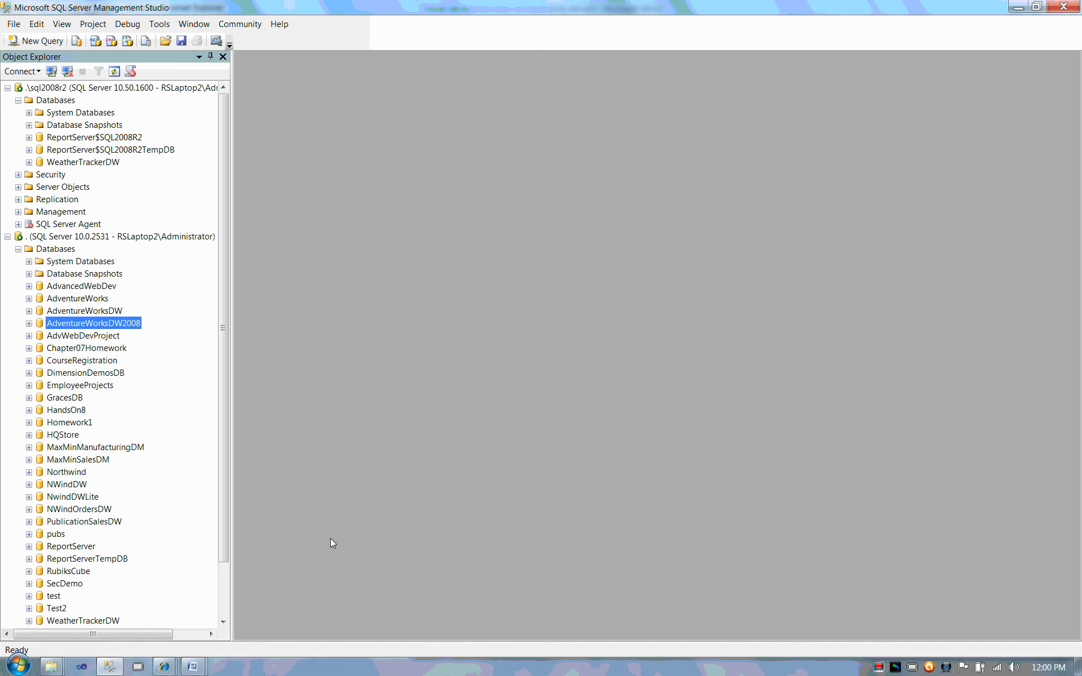
Open a Windows Explorer window and browse to C:\Program Files\Microsoft SQL Server.
key(super+e)
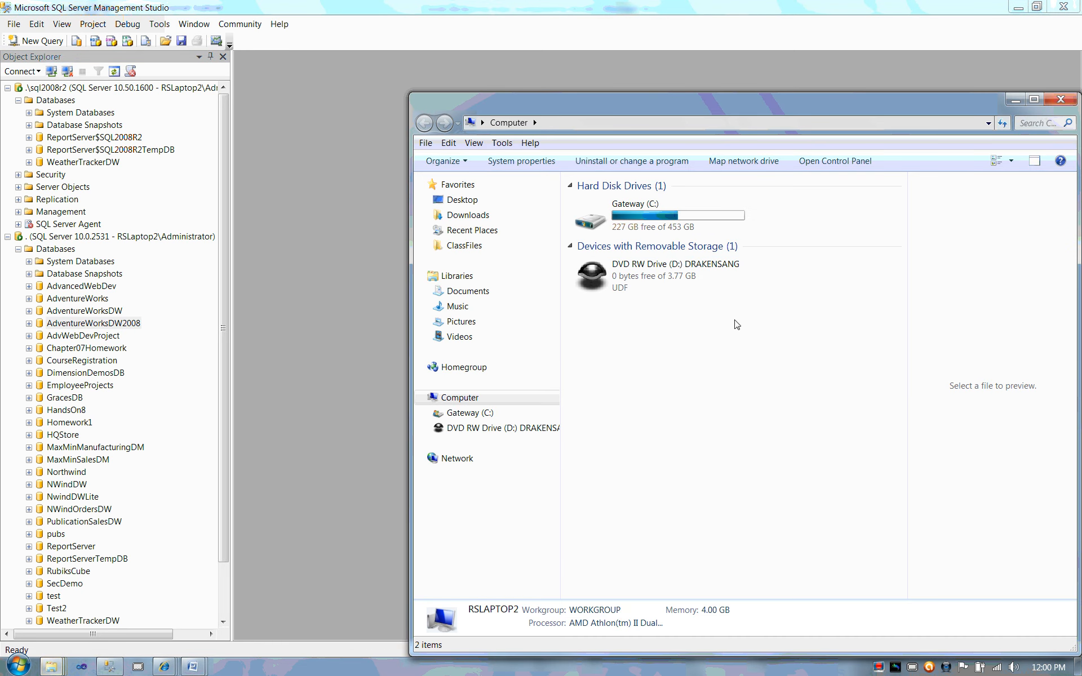
double_click(621, 219)
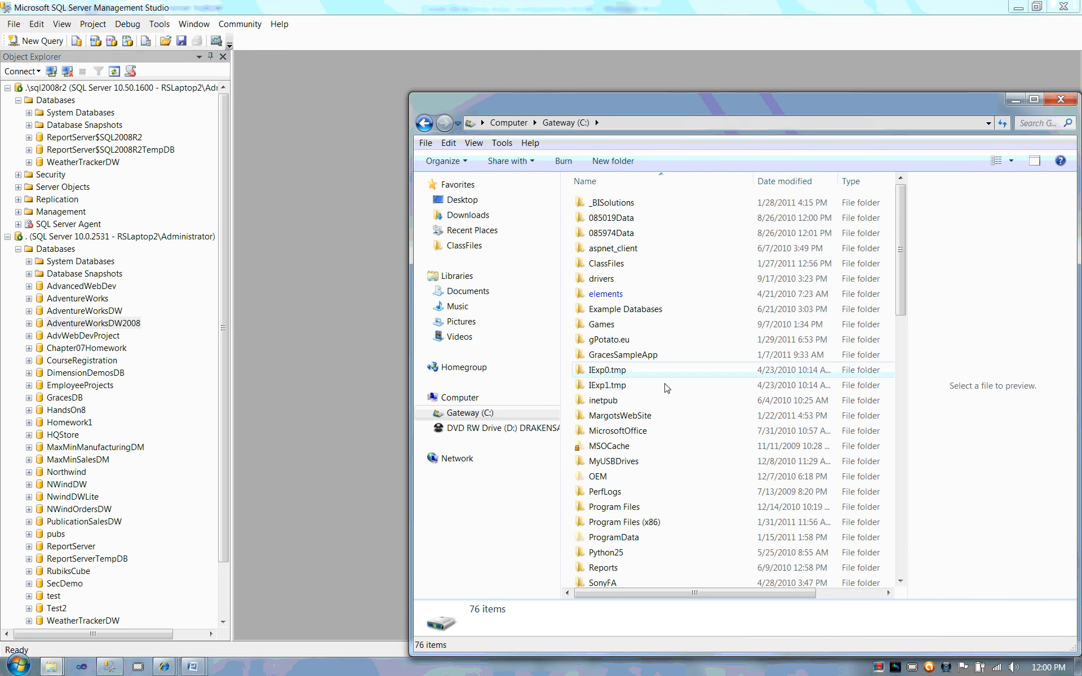
scroll(625, 372, down, 2)
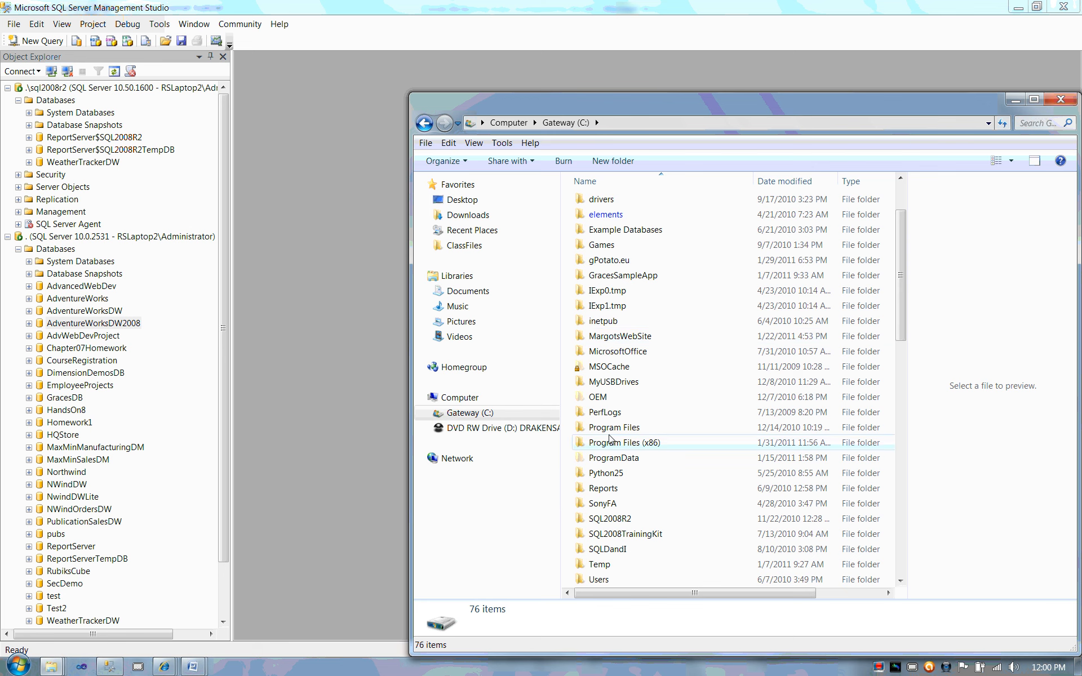
double_click(606, 433)
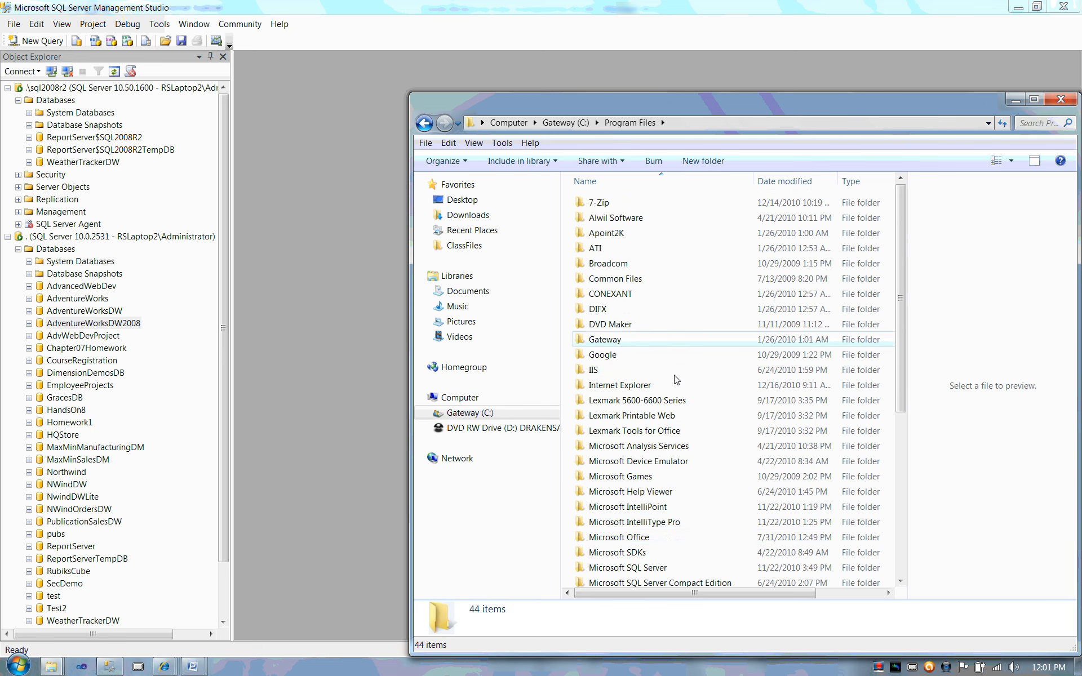
scroll(648, 478, down, 4)
double_click(617, 397)
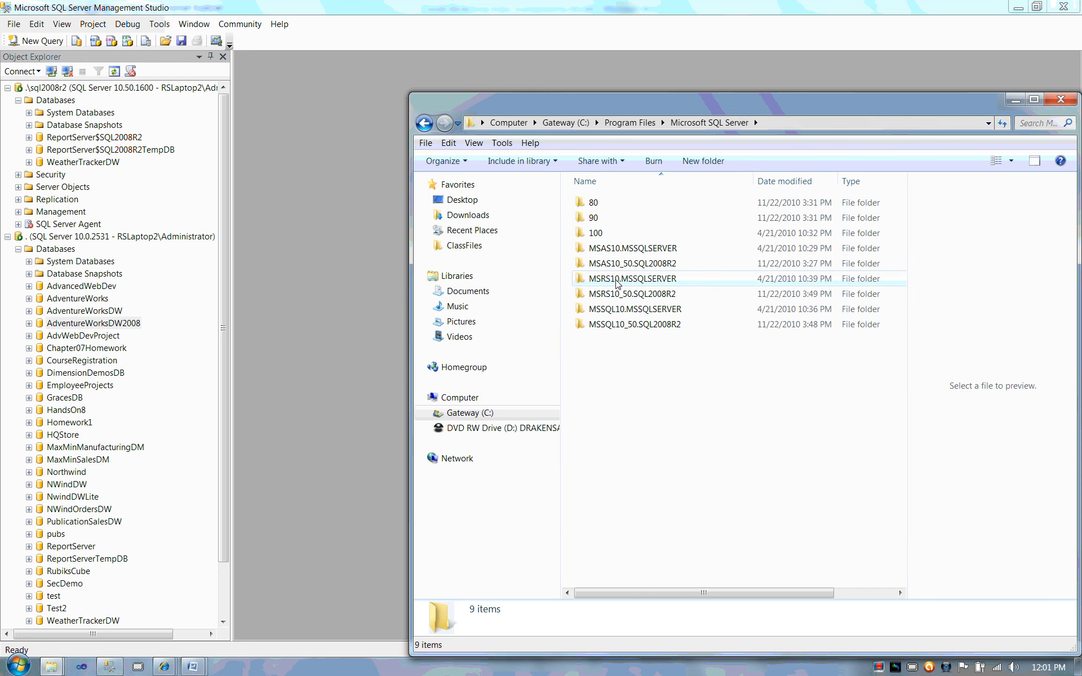
Open the default instance's backup folder, MSSQL10.MSSQLSERVER\MSSQL\Backup.
double_click(601, 279)
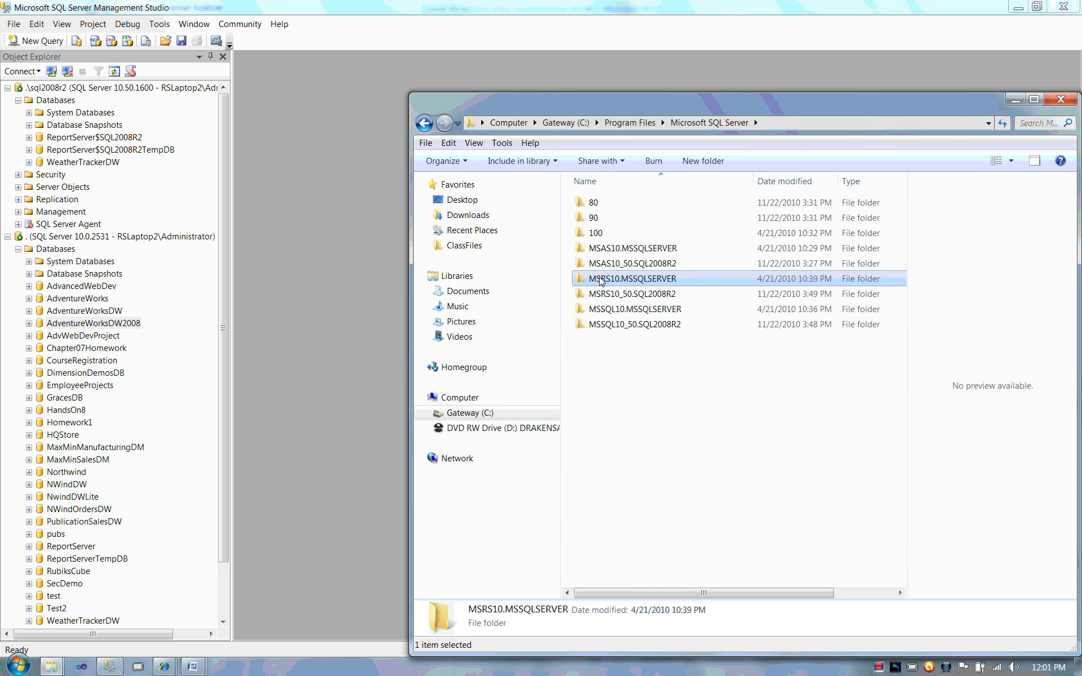
click(709, 122)
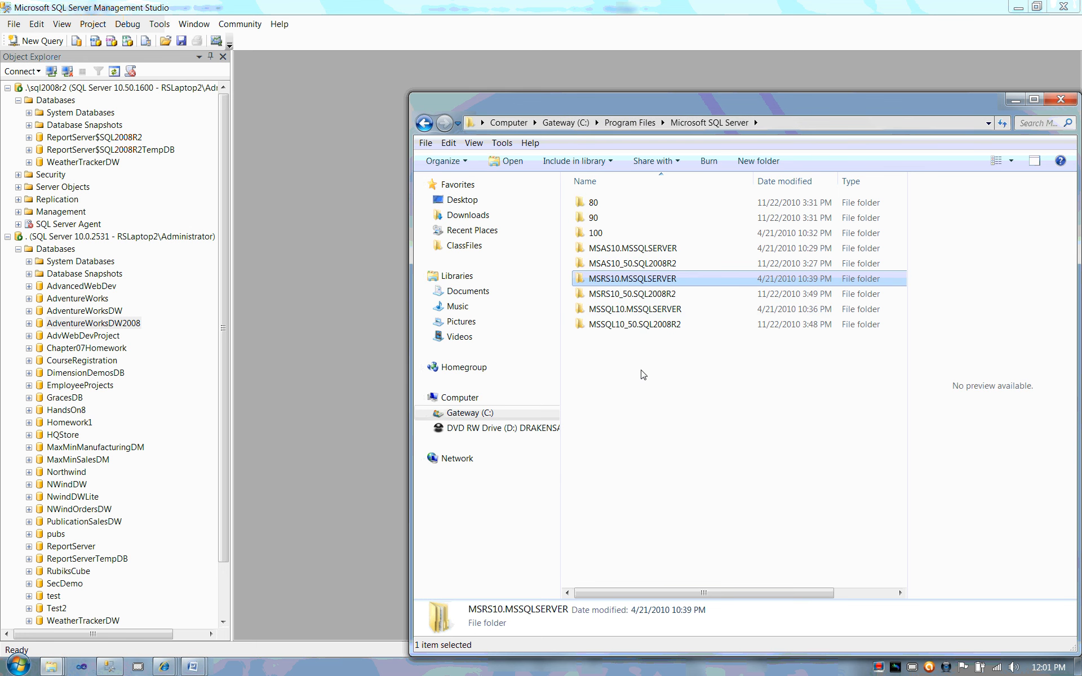
double_click(599, 310)
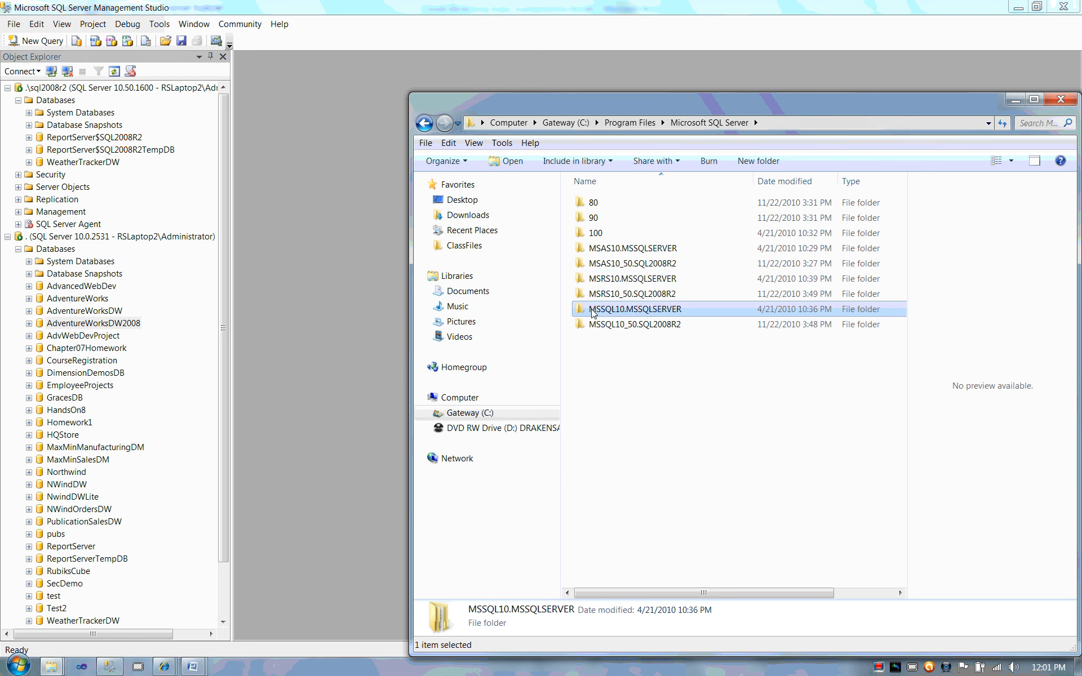
double_click(583, 208)
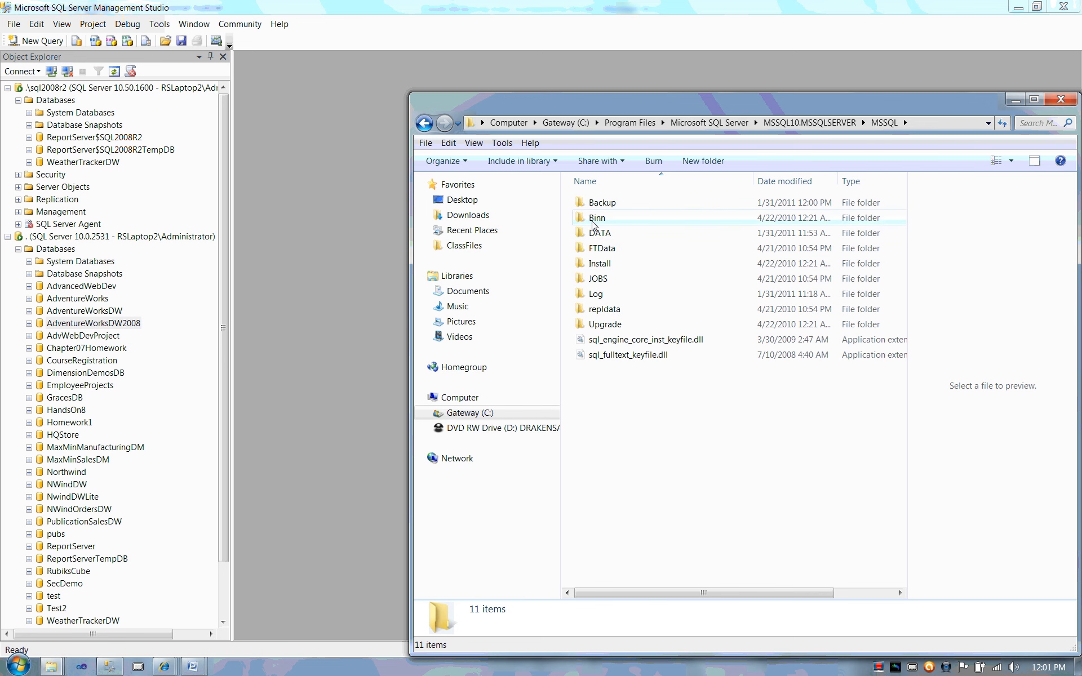
click(589, 208)
double_click(589, 208)
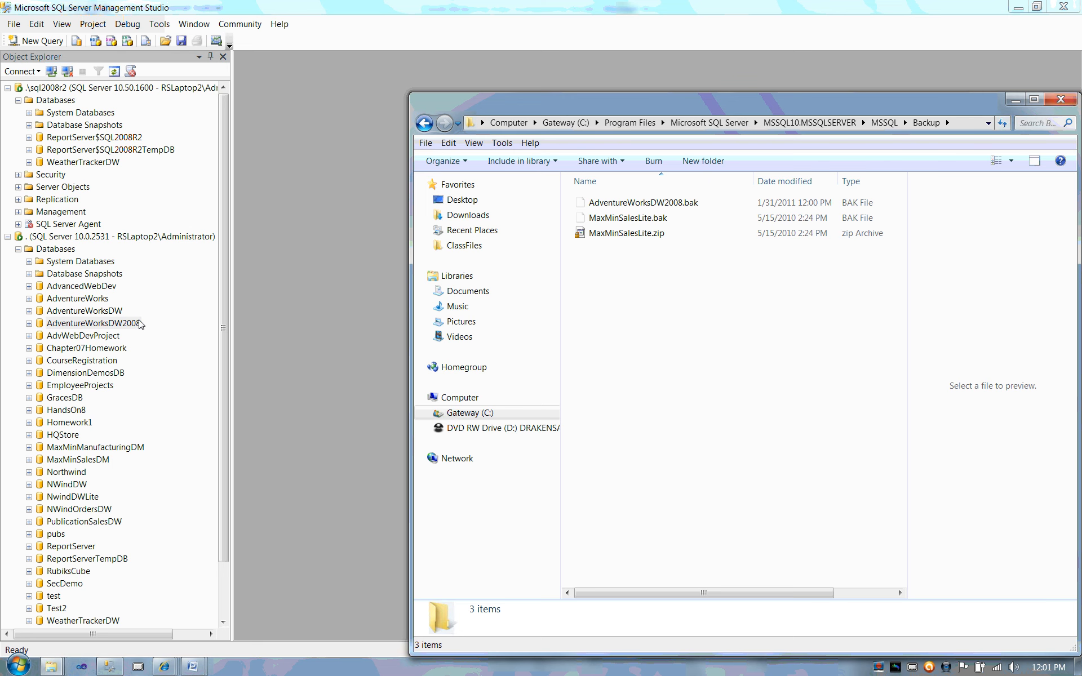
Review the backup settings and destination for AdventureWorksDW2008 in Management Studio without running another backup.
right_click(141, 323)
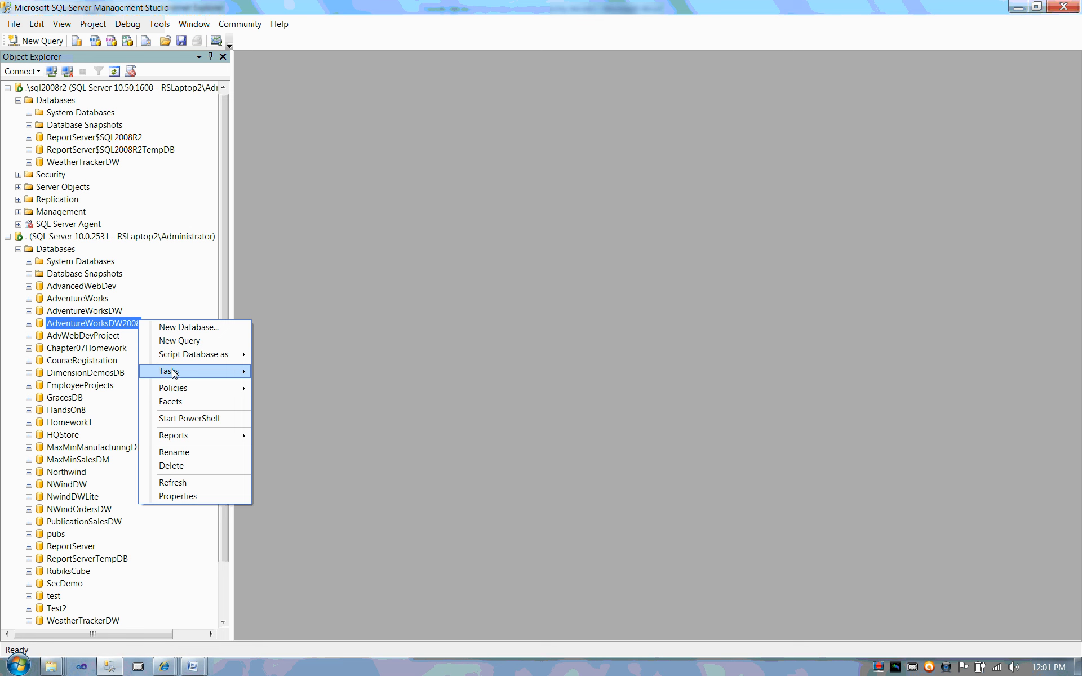
mouse_move(213, 369)
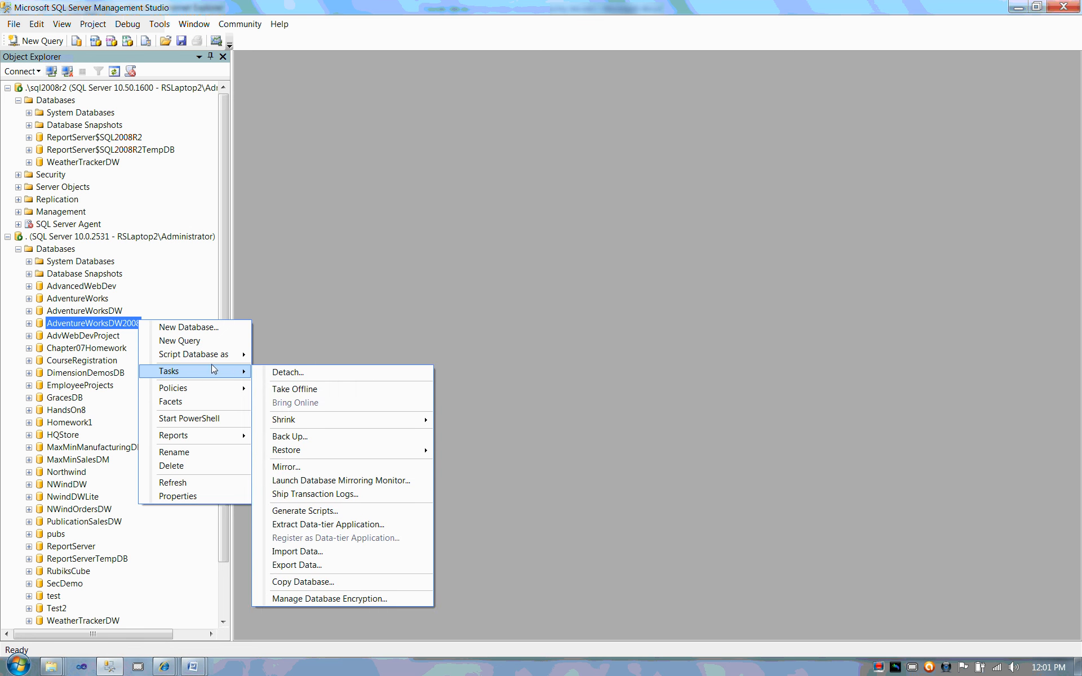
click(324, 437)
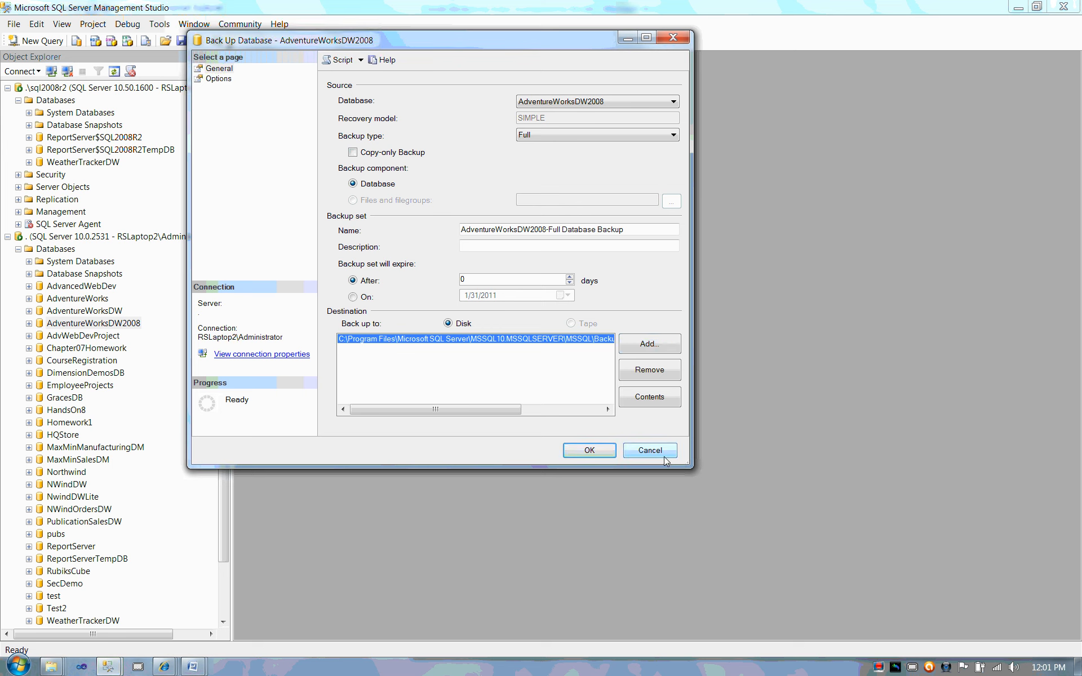
click(681, 39)
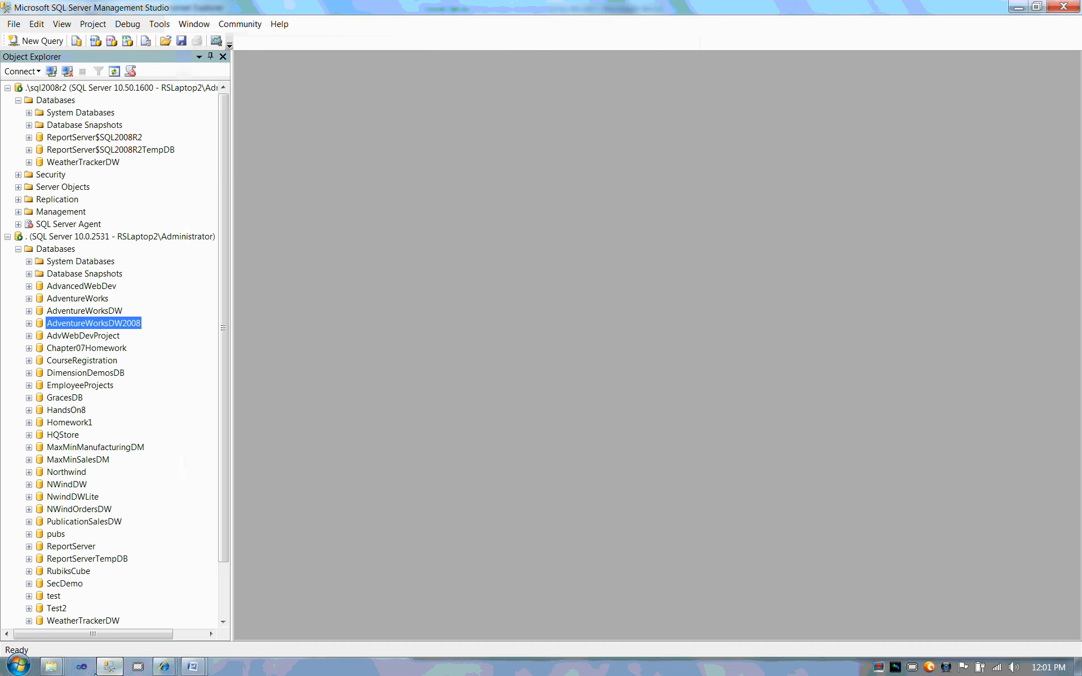
Return to the Backup folder in Windows Explorer and copy the AdventureWorksDW2008.bak file.
click(50, 668)
click(583, 583)
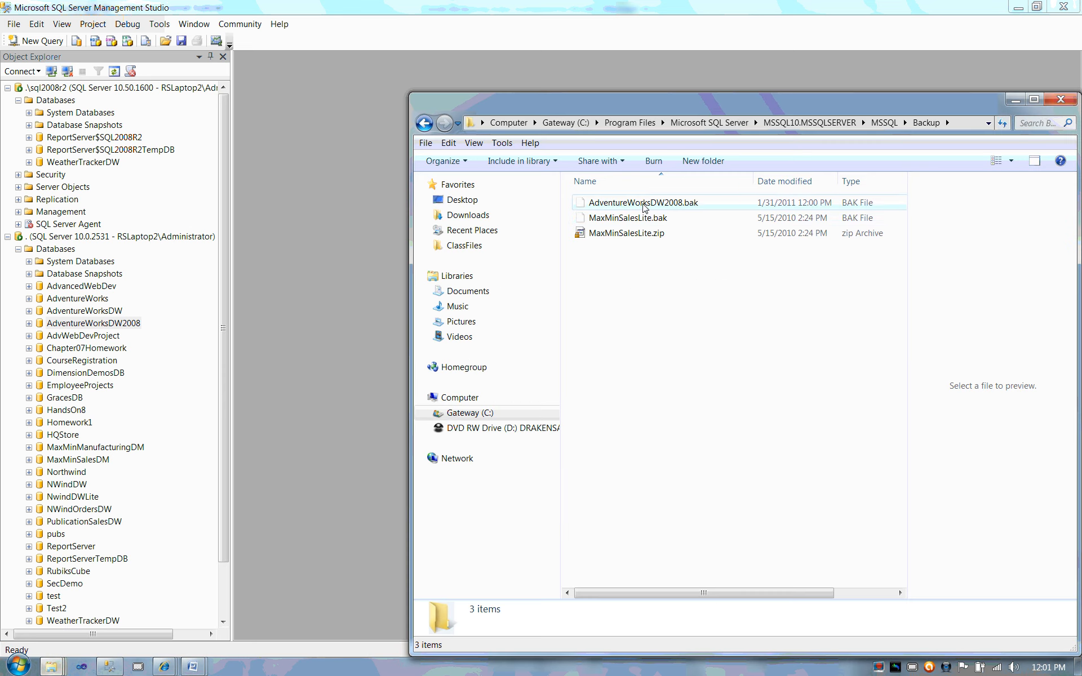
drag(789, 108, 625, 111)
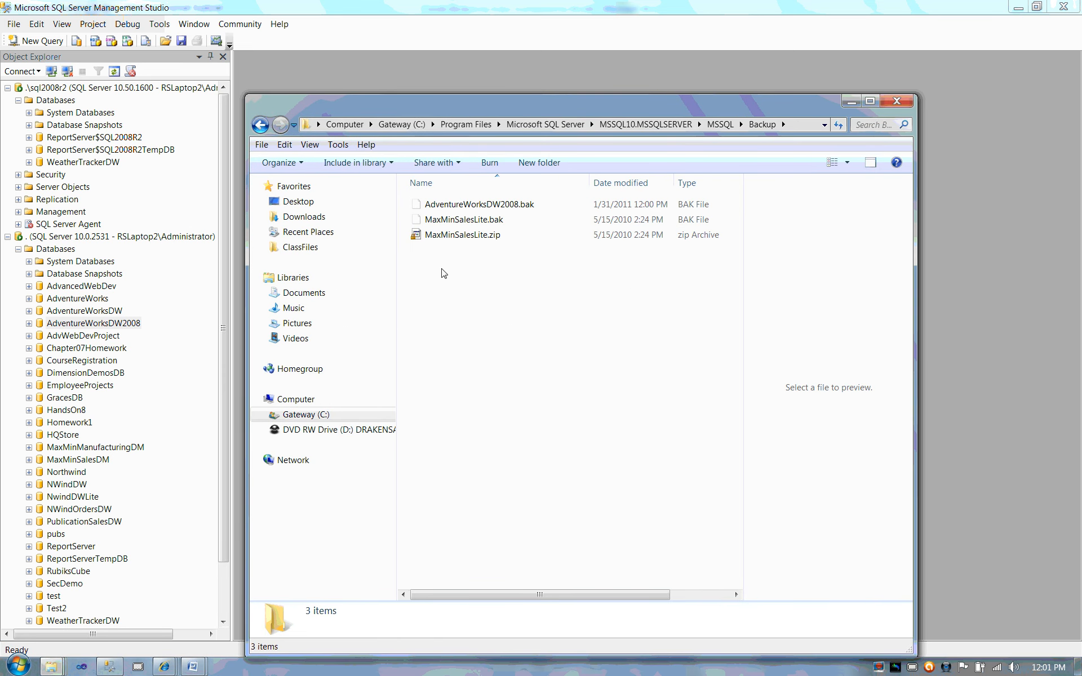
click(507, 205)
right_click(507, 205)
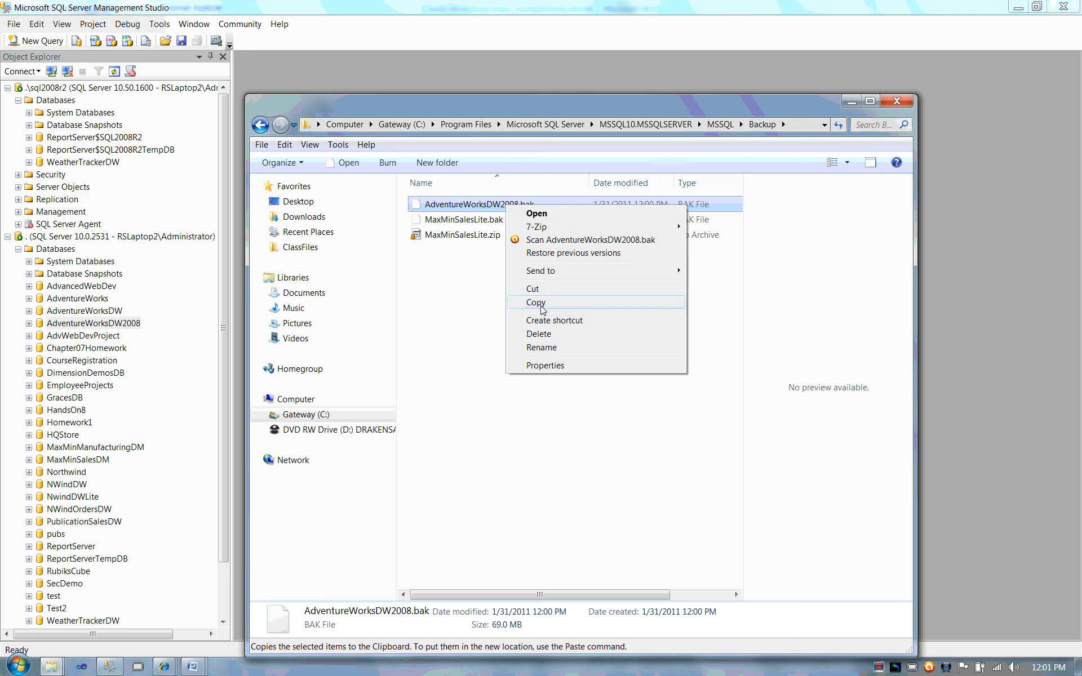
click(535, 302)
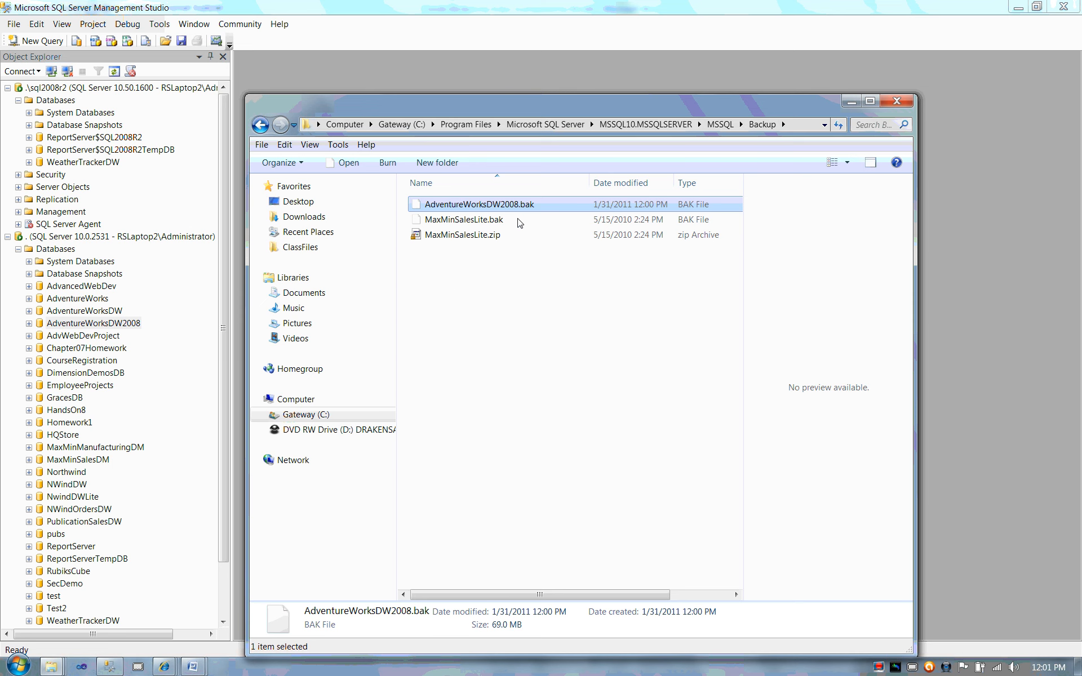
Paste the copied backup file into C:\_BISolutions\AdventureWorks Cycles.
click(401, 125)
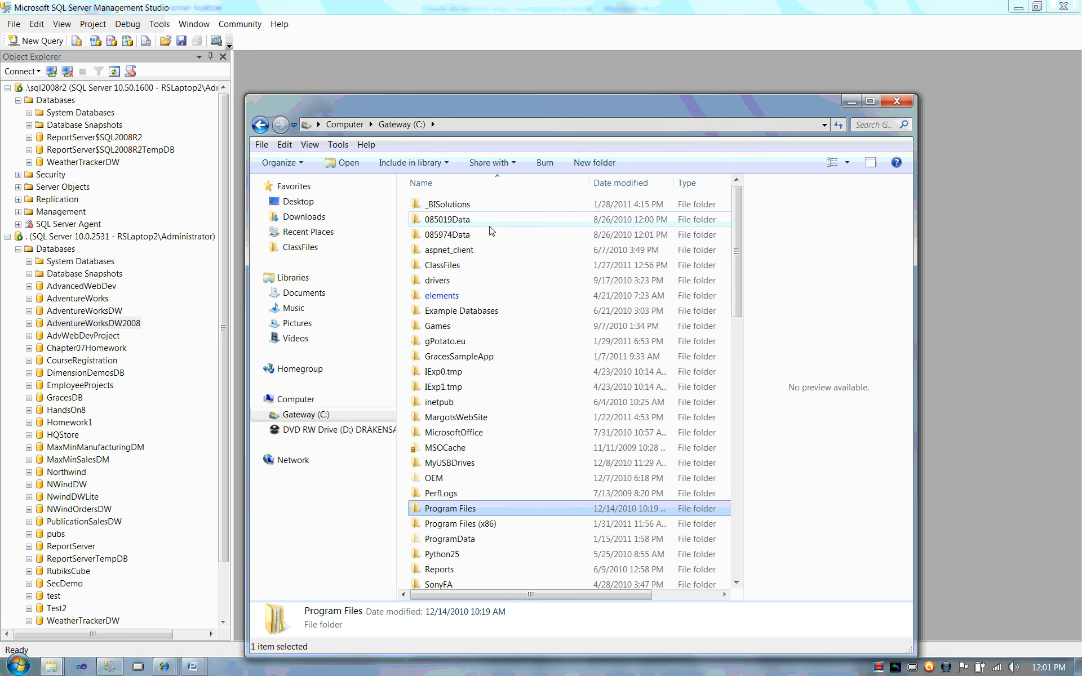
double_click(442, 206)
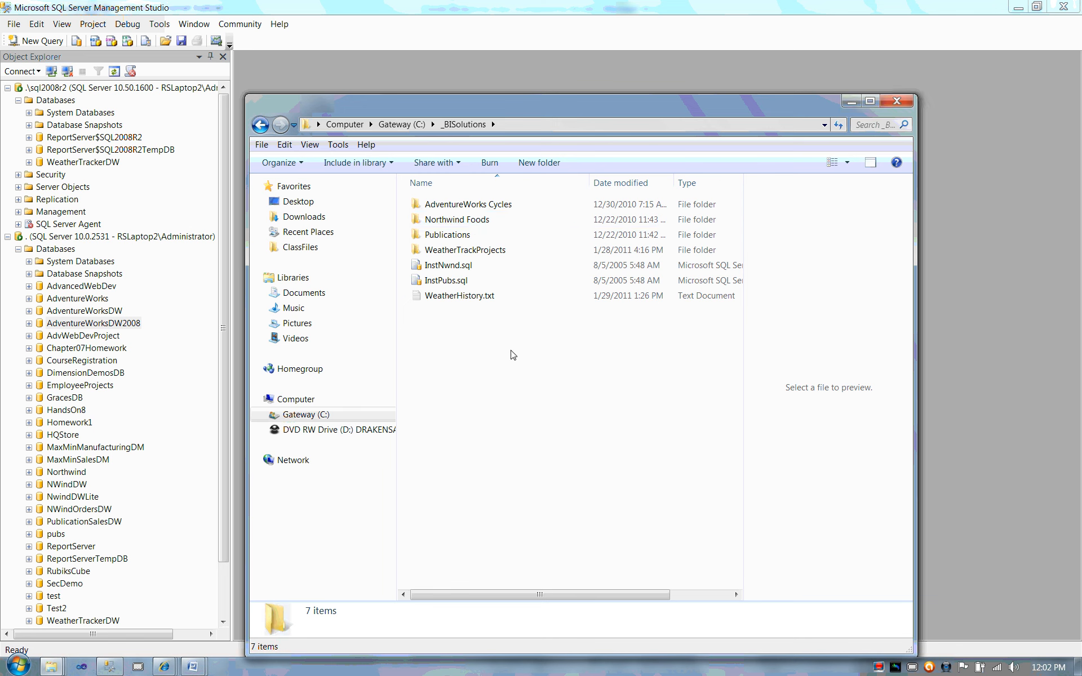
double_click(457, 206)
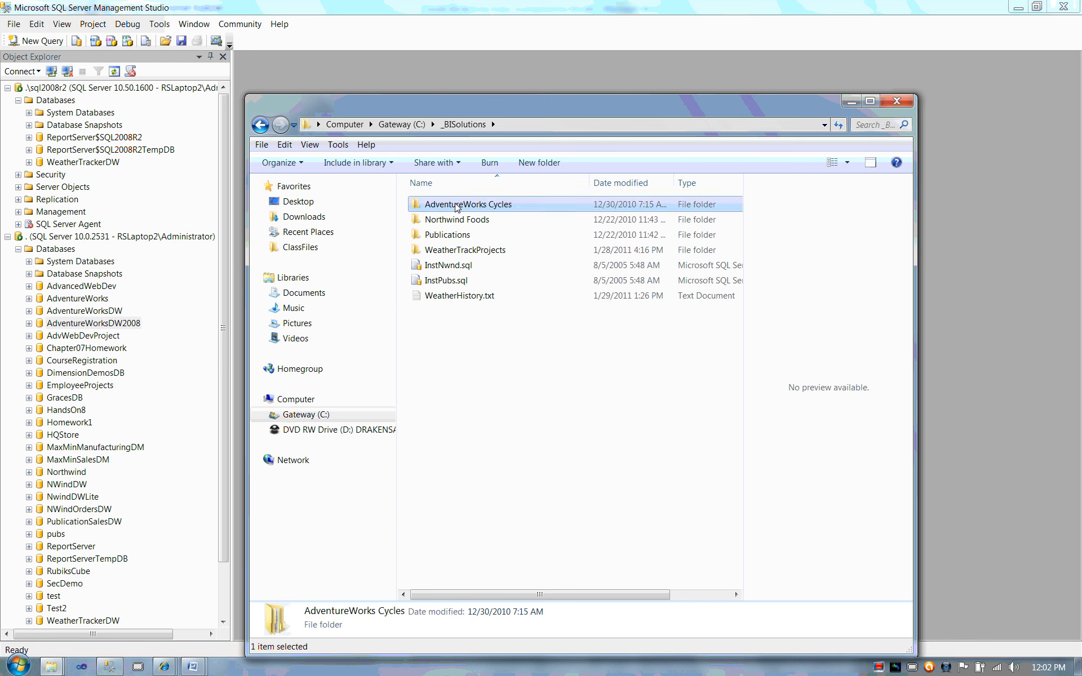
right_click(467, 335)
click(532, 438)
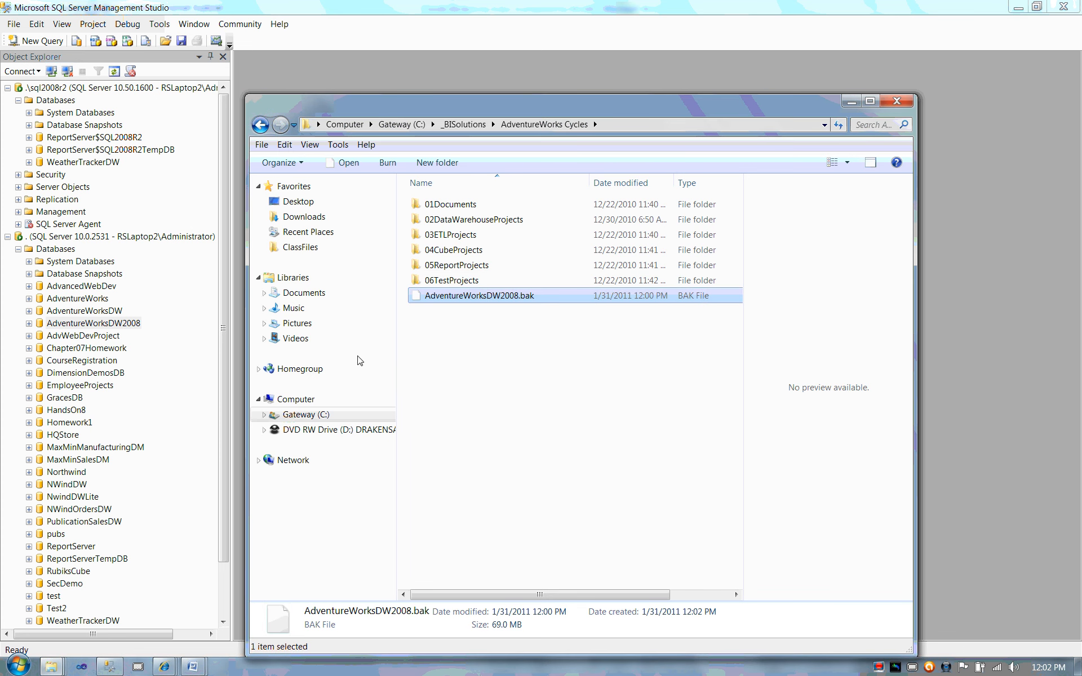
In Management Studio, start a database restore on the sql2008r2 instance with a device as the restore source.
click(7, 237)
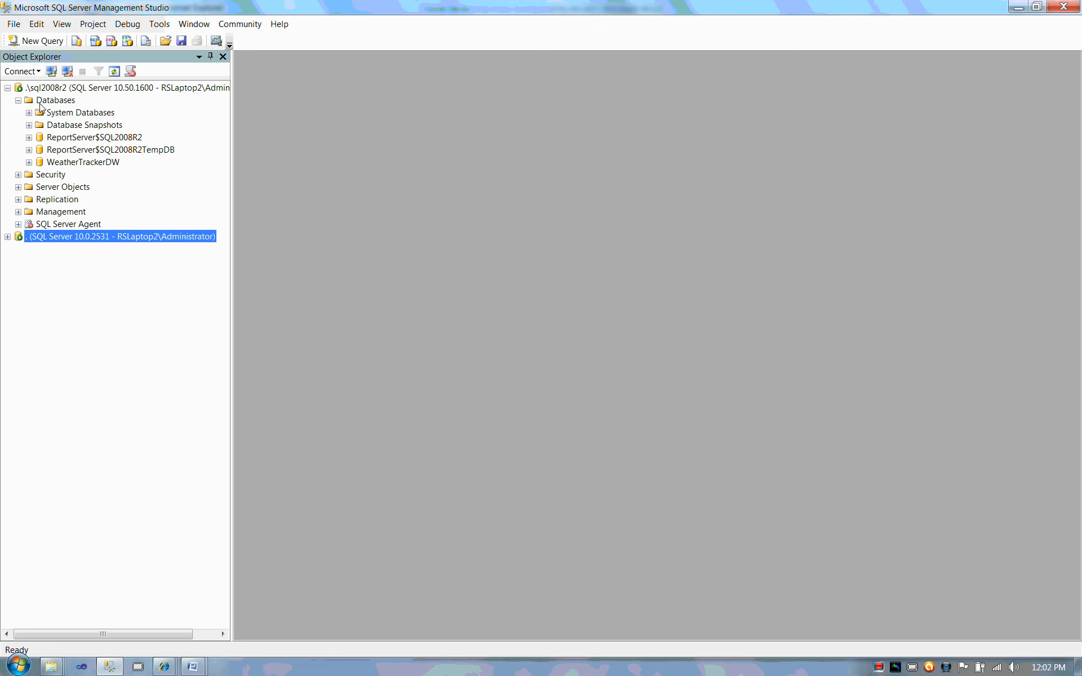
right_click(68, 102)
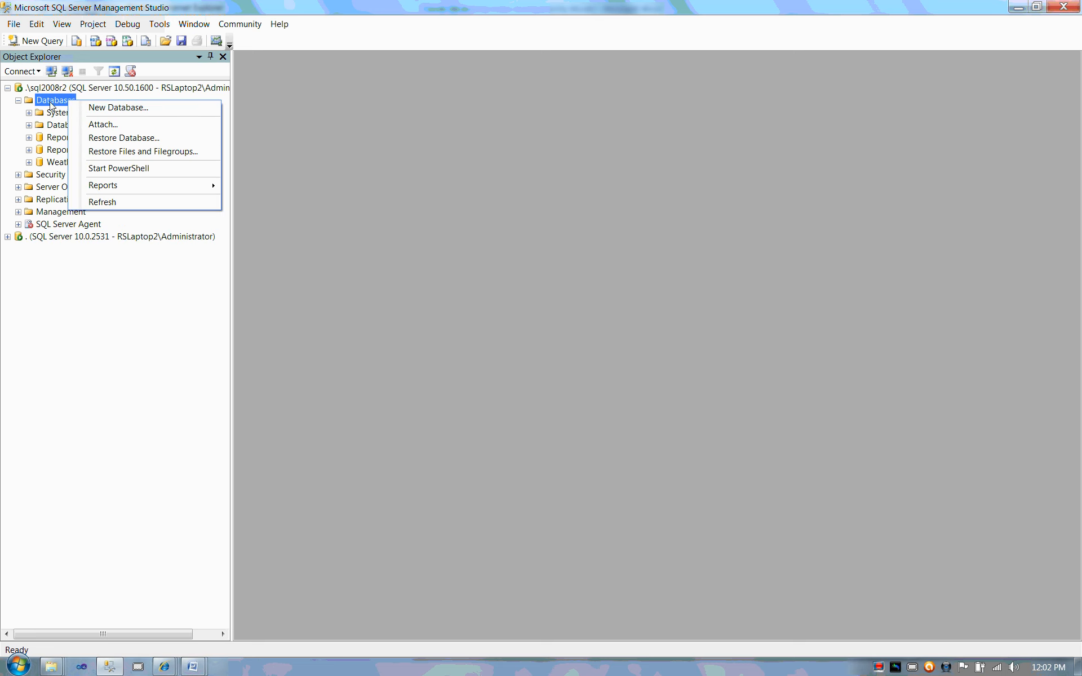
click(168, 142)
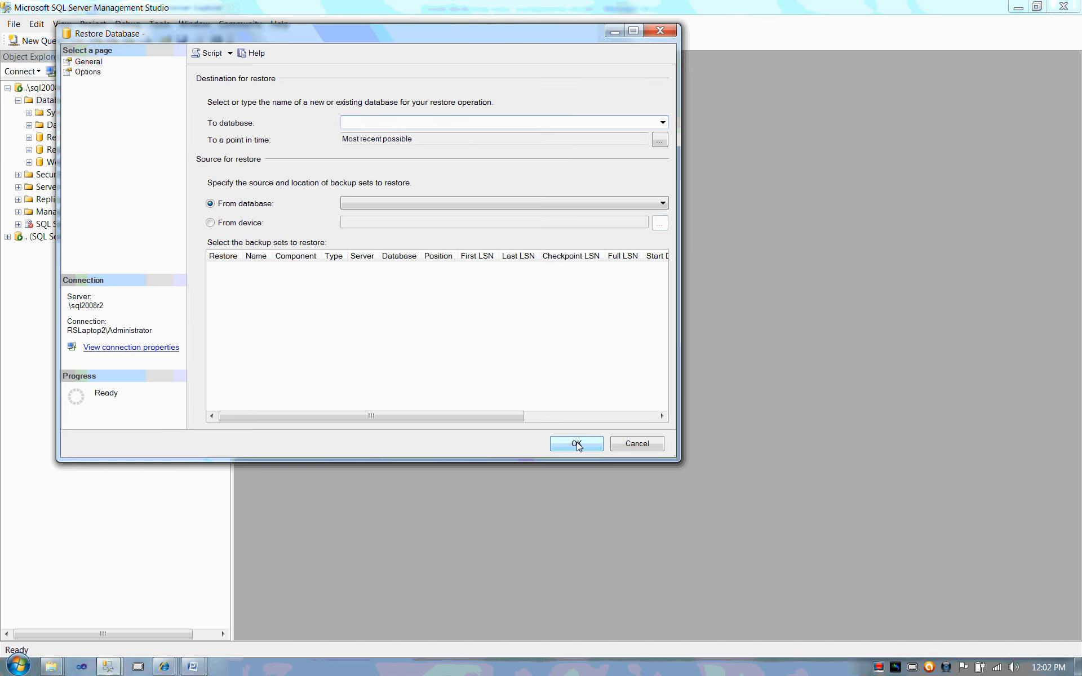
drag(449, 41, 547, 53)
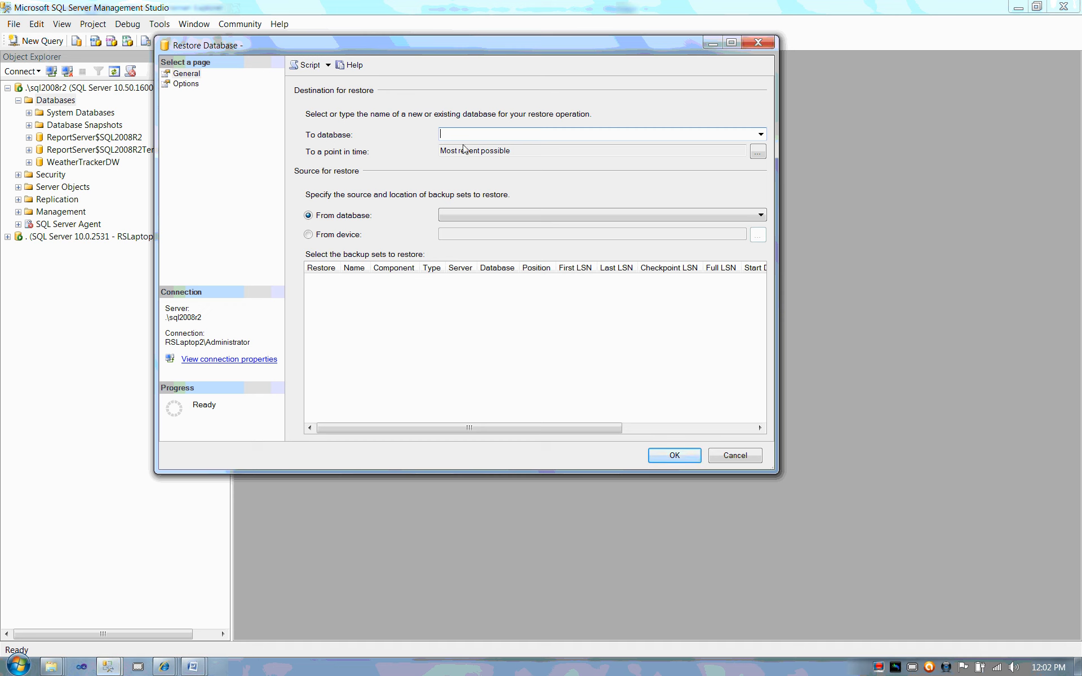
click(309, 235)
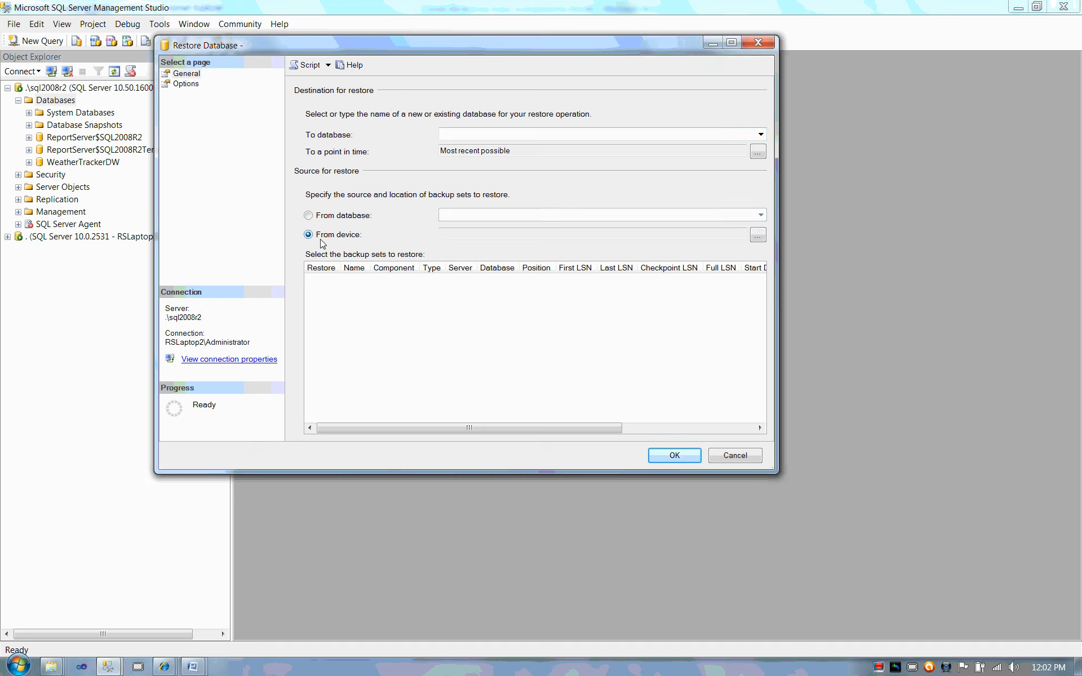
key(ctrl)
key(ctrl)
key(ctrl)
key(ctrl)
Add C:\_BISolutions\AdventureWorks Cycles\AdventureWorksDW2008.bak as the backup file for the restore source.
click(756, 235)
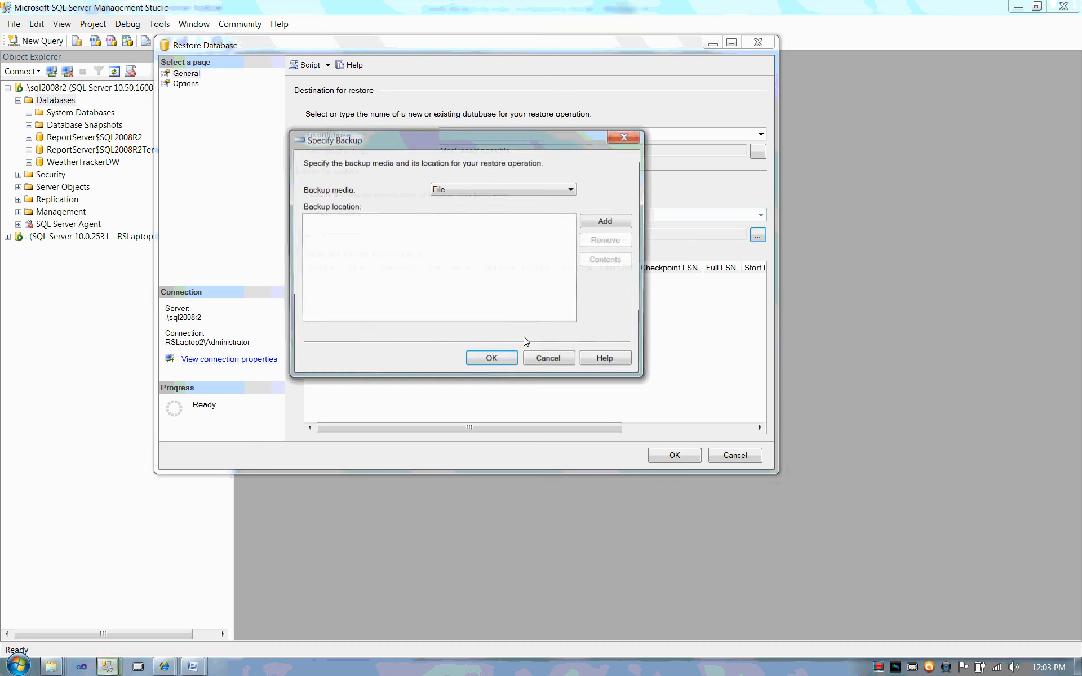
click(599, 227)
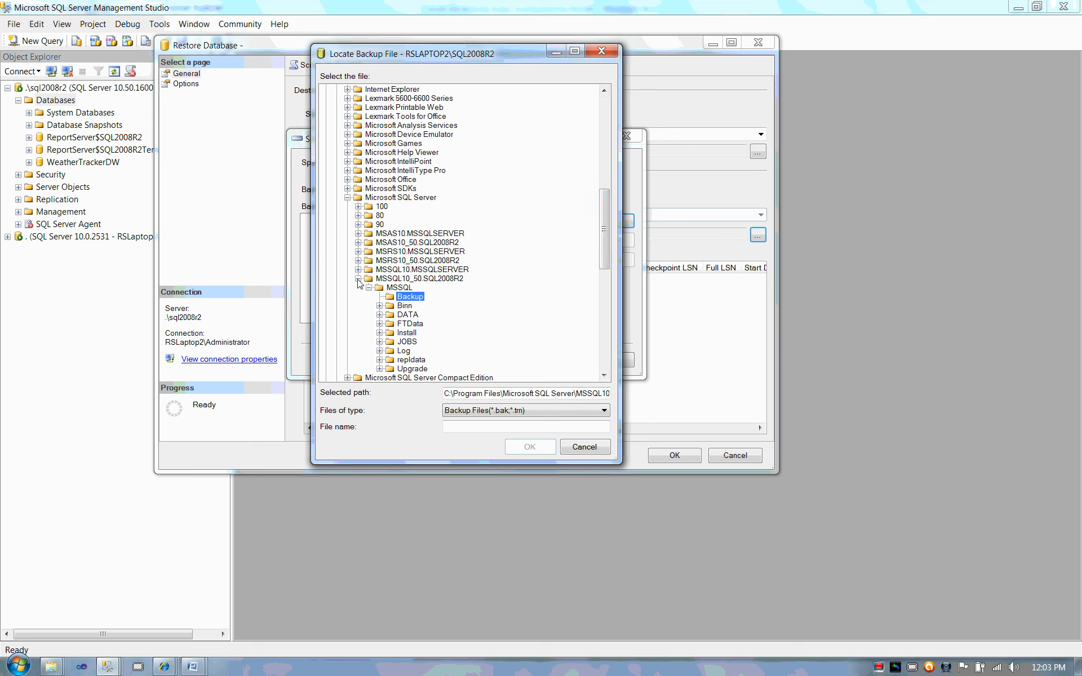
click(348, 198)
drag(604, 258, 606, 108)
click(372, 107)
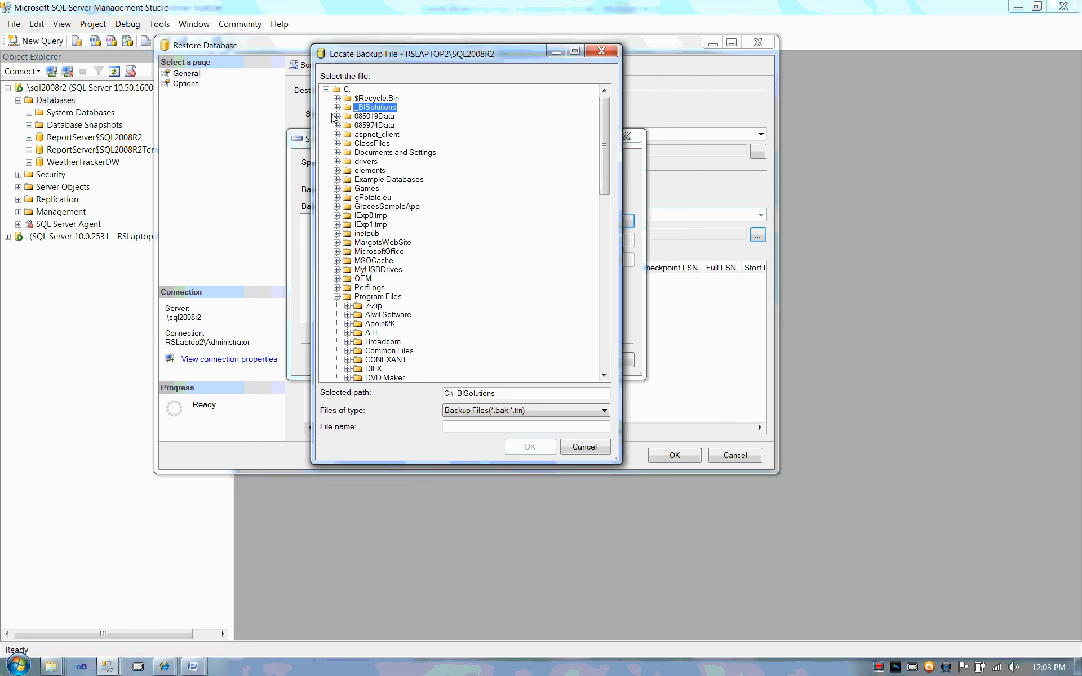
click(336, 107)
click(347, 116)
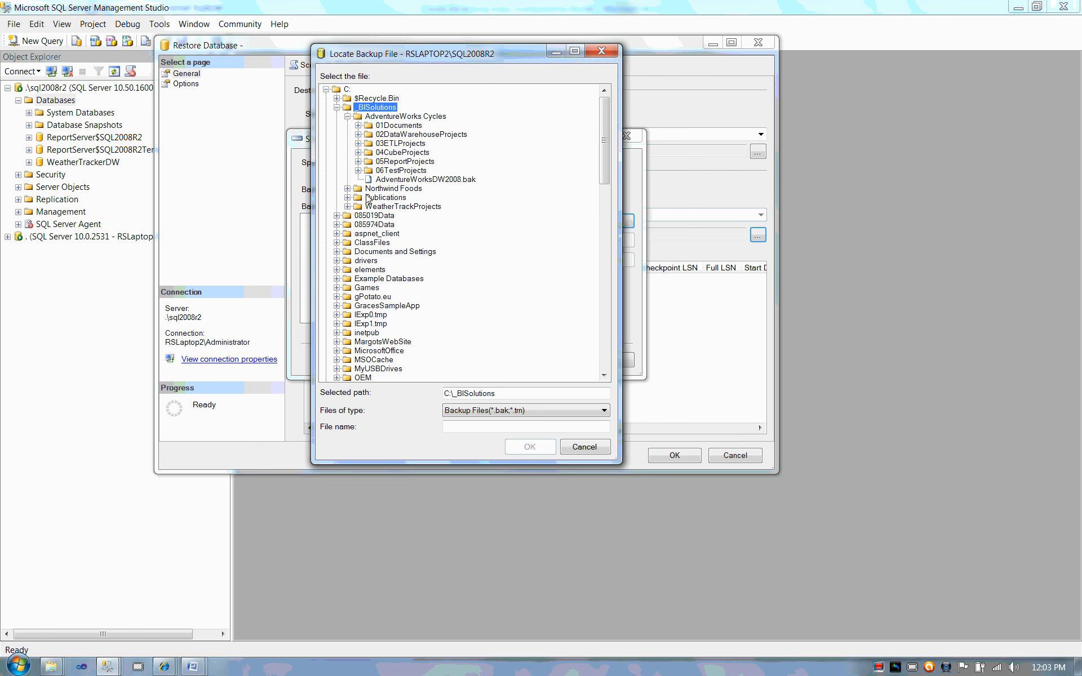
click(397, 179)
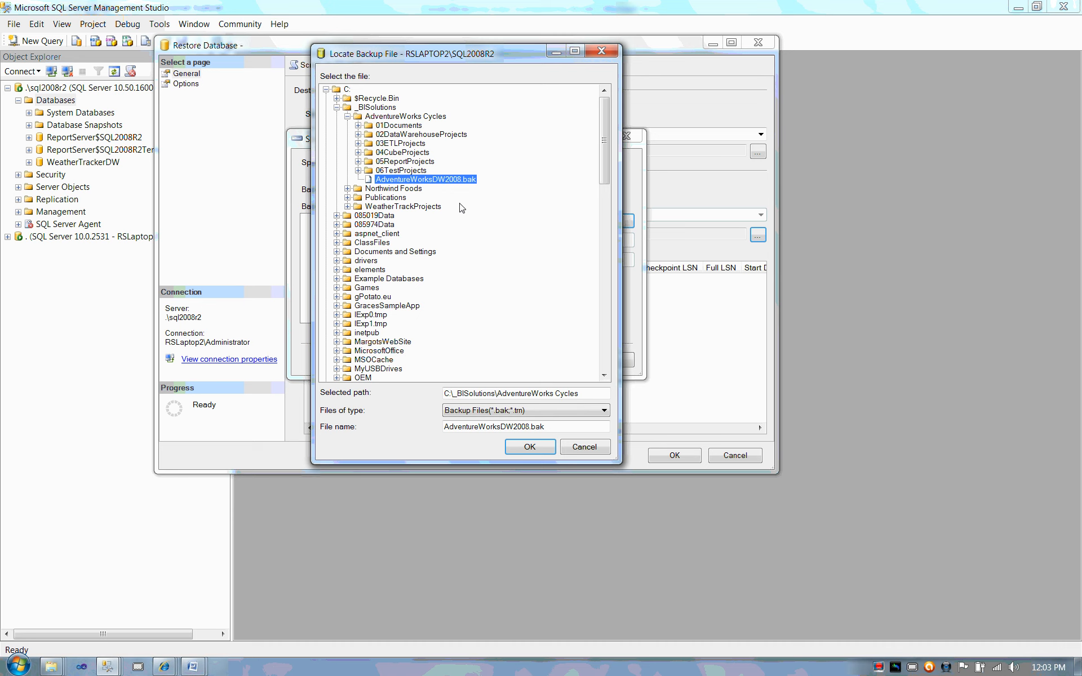
click(527, 453)
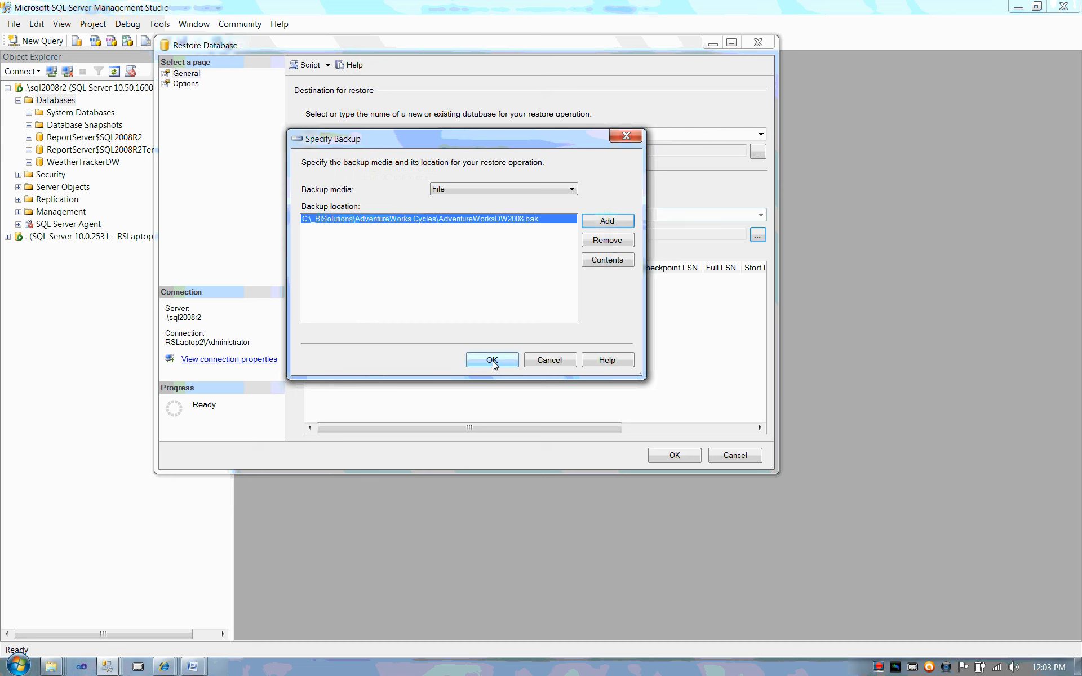
click(492, 361)
Select the AdventureWorksDW2008 full database backup set for restoring and choose AdventureWorksDW2008 as the destination database.
drag(458, 429, 346, 435)
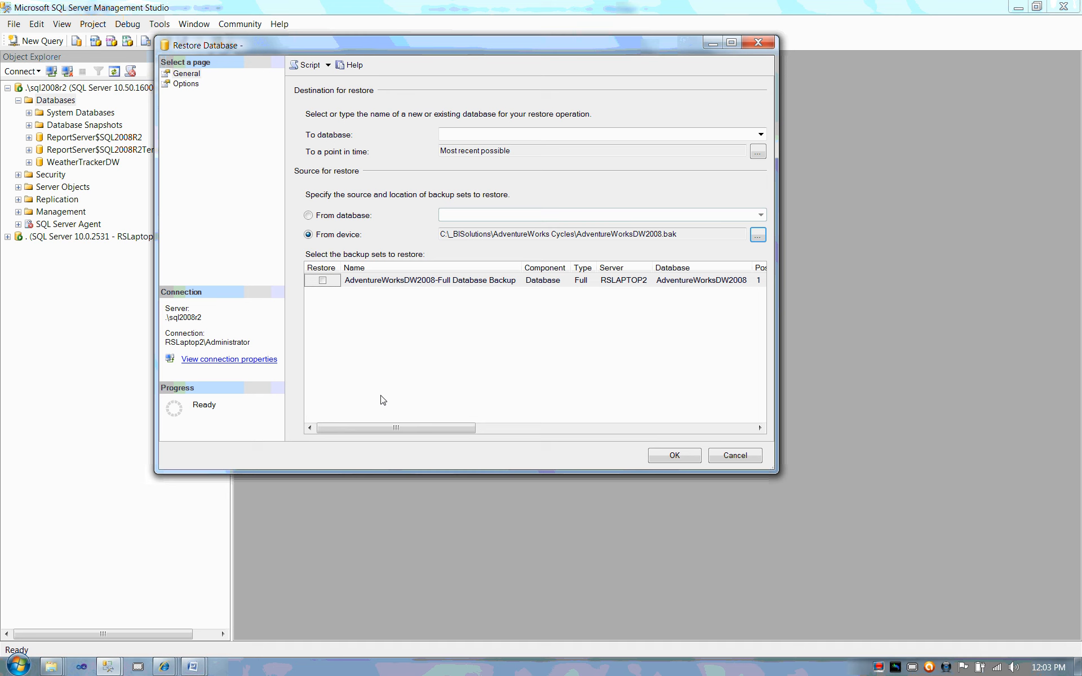
click(321, 282)
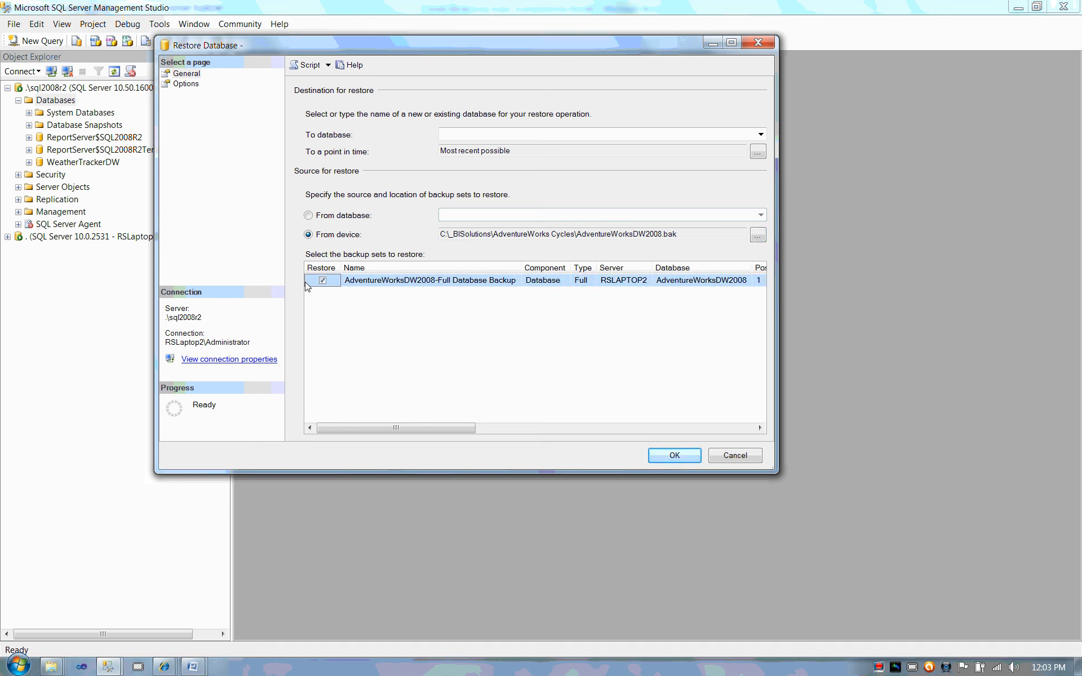
click(760, 135)
click(760, 135)
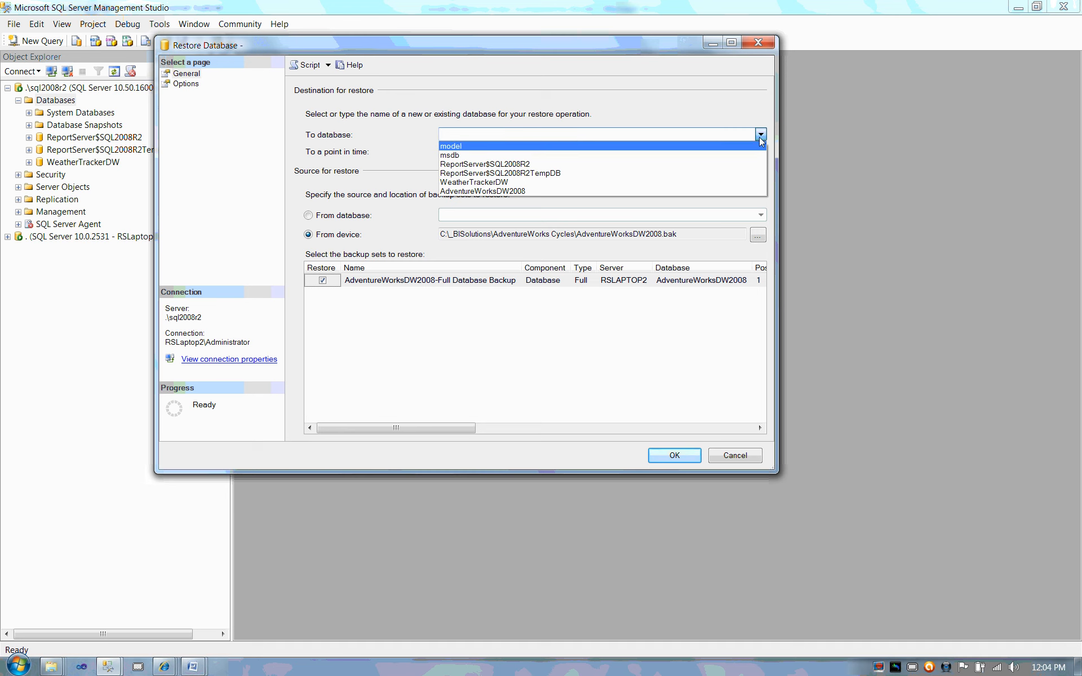
click(488, 192)
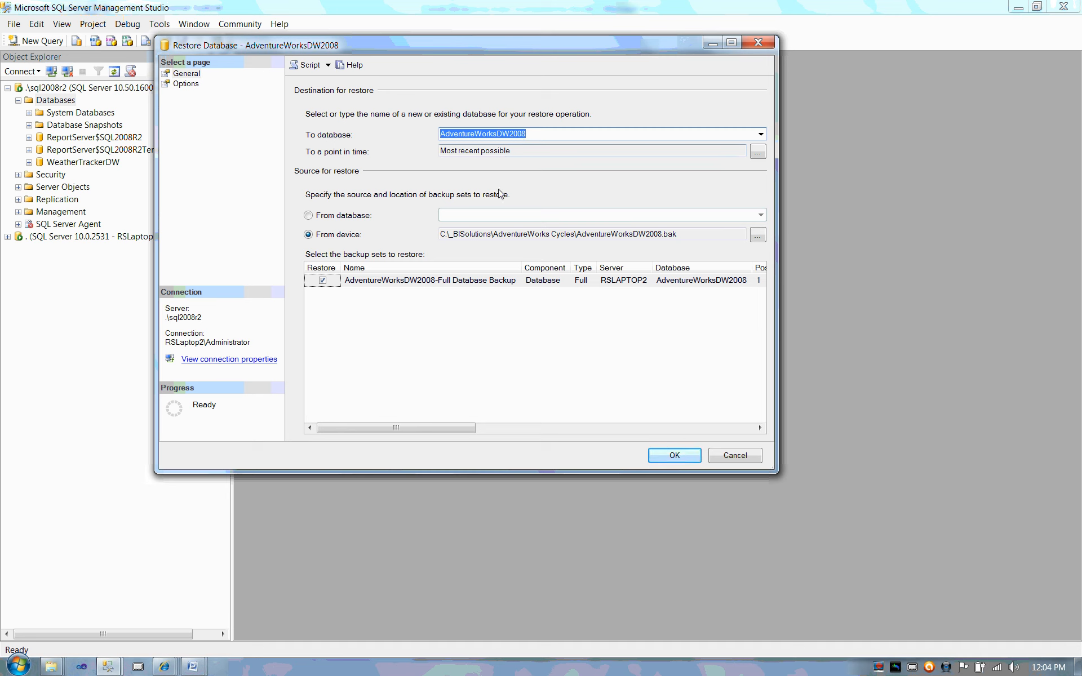
Open the restore options and widen the dialog and the Restore As column enough to read the full file paths.
click(186, 84)
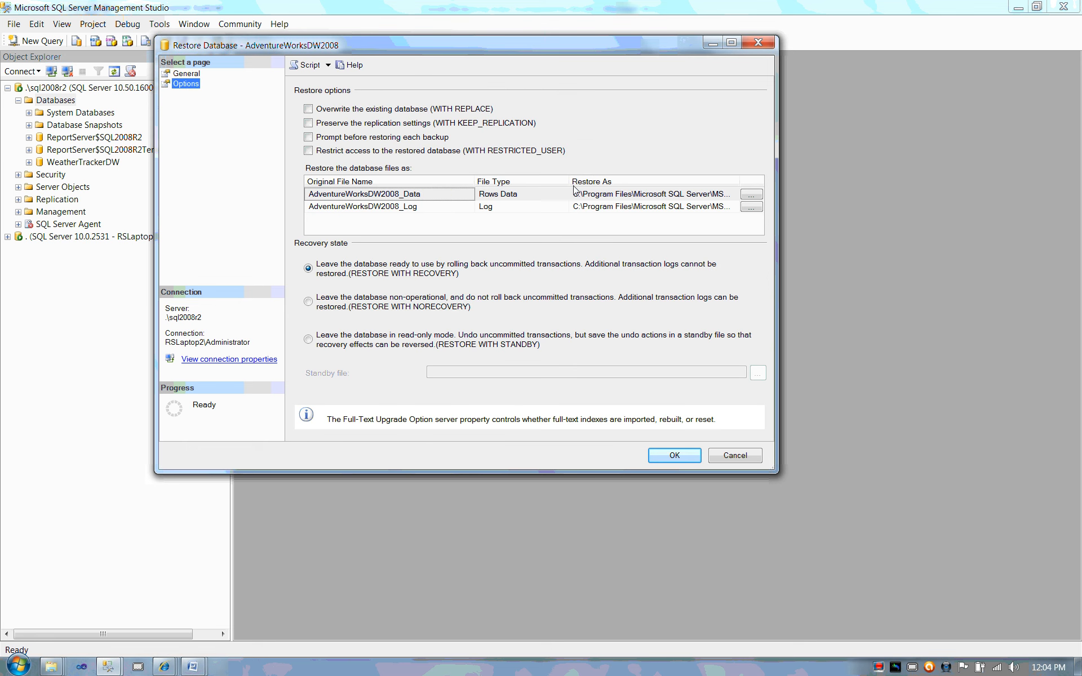
drag(569, 184, 553, 185)
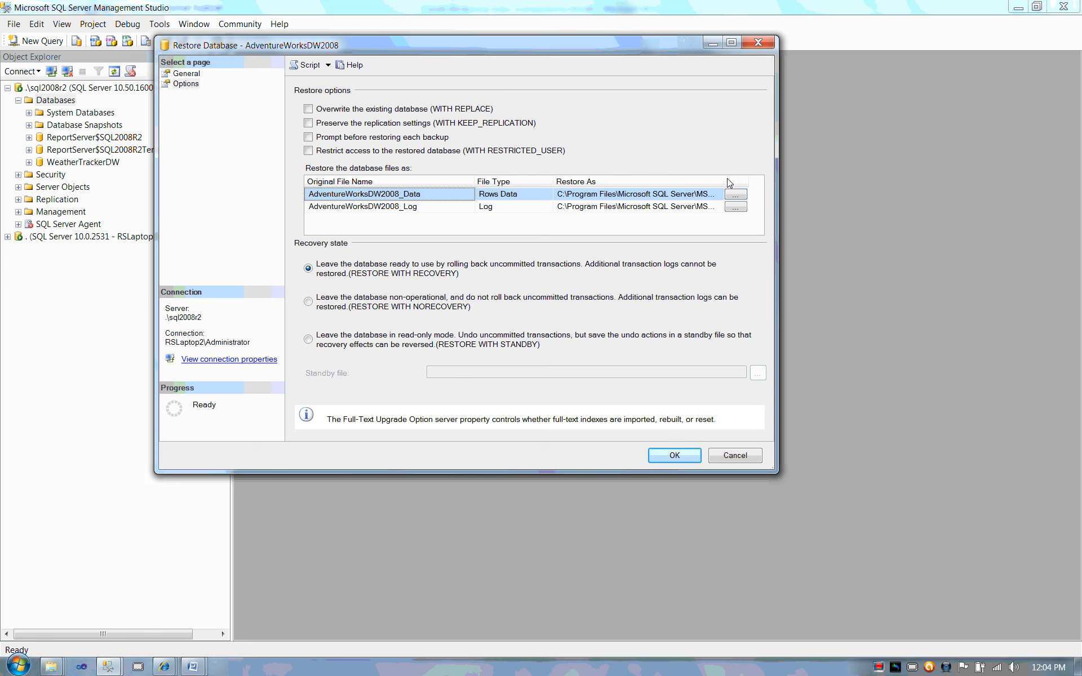
drag(724, 181, 1075, 175)
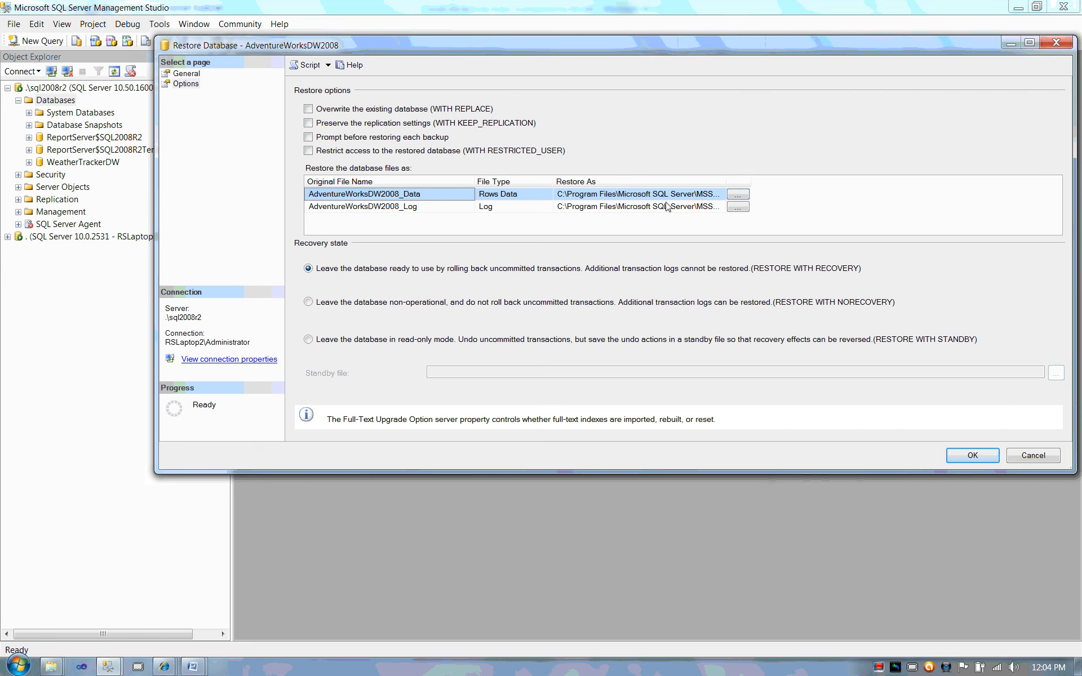
drag(732, 186, 999, 183)
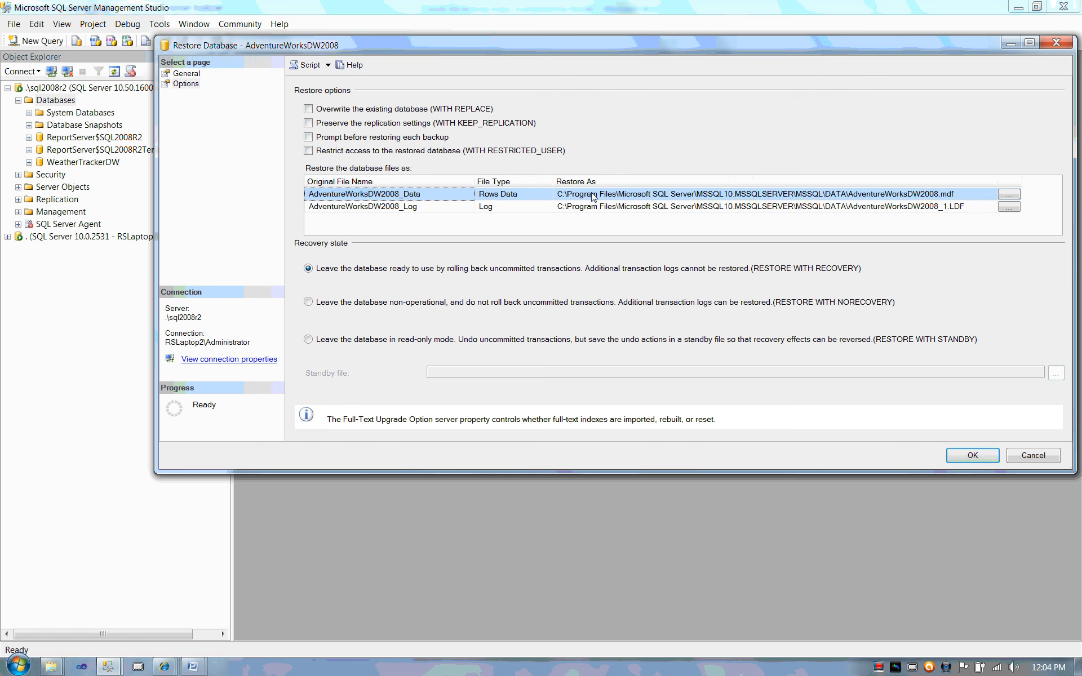
Set the data file to restore as AdventureWorksDW2008.mdf in C:\_BISolutions\AdventureWorks Cycles.
click(1011, 197)
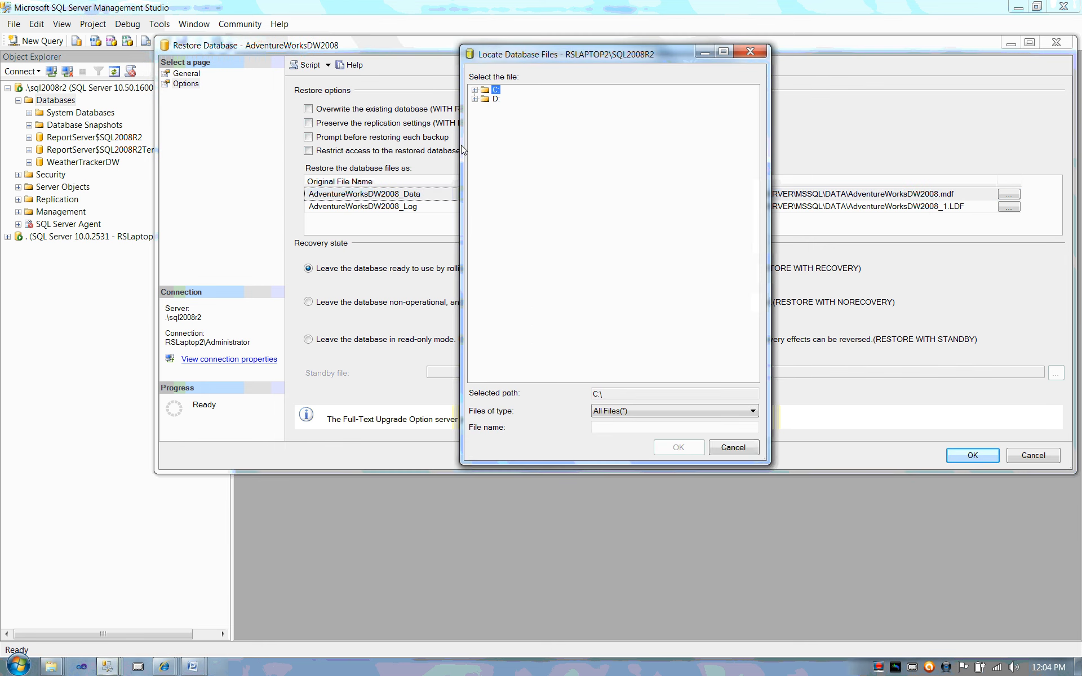
click(474, 90)
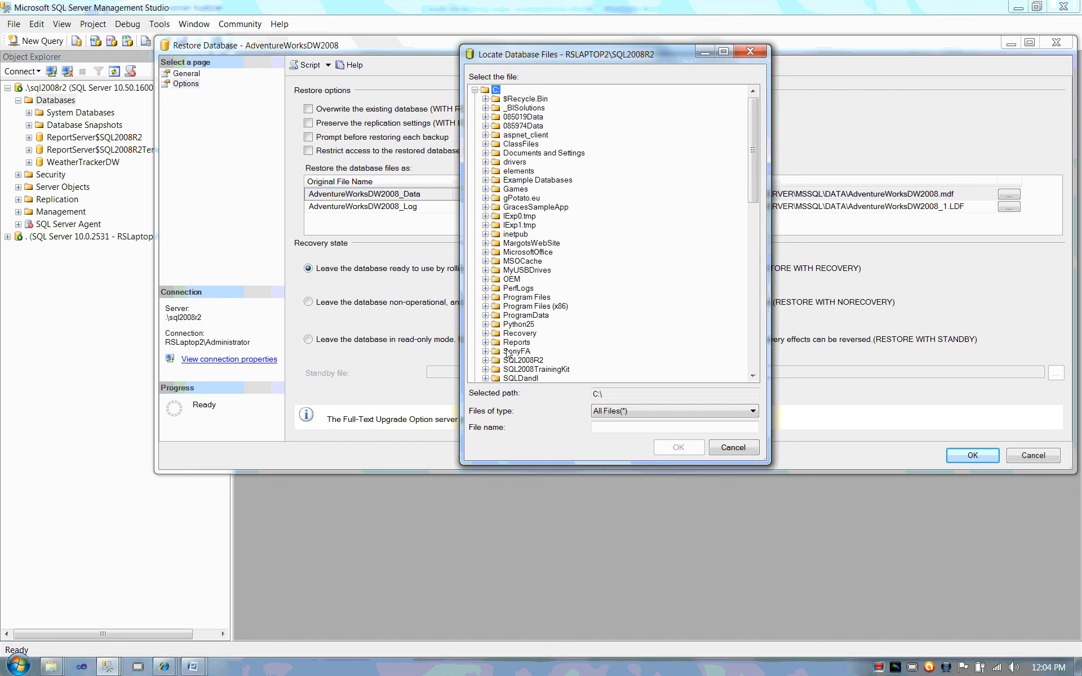
double_click(501, 110)
click(496, 118)
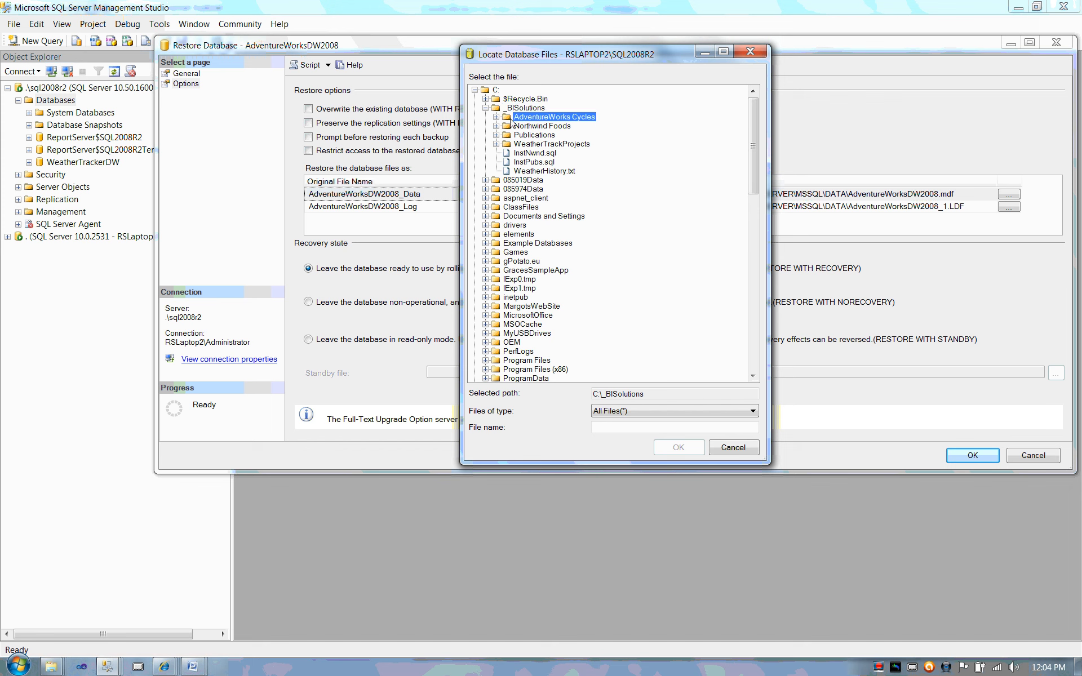
double_click(519, 119)
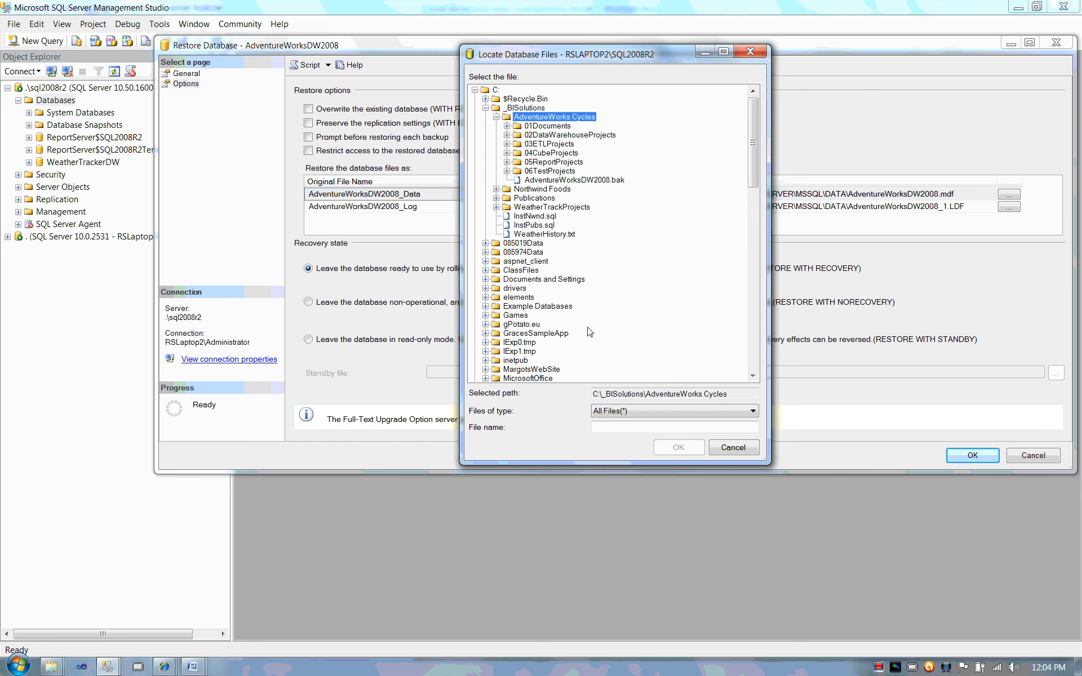
click(596, 428)
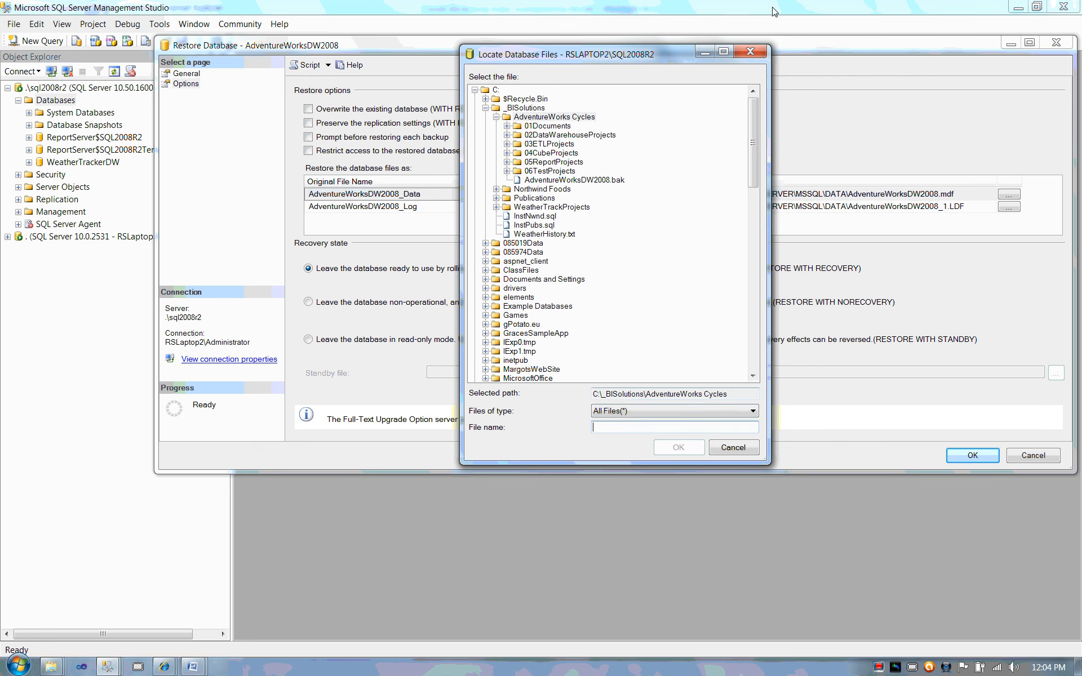
drag(659, 59, 500, 39)
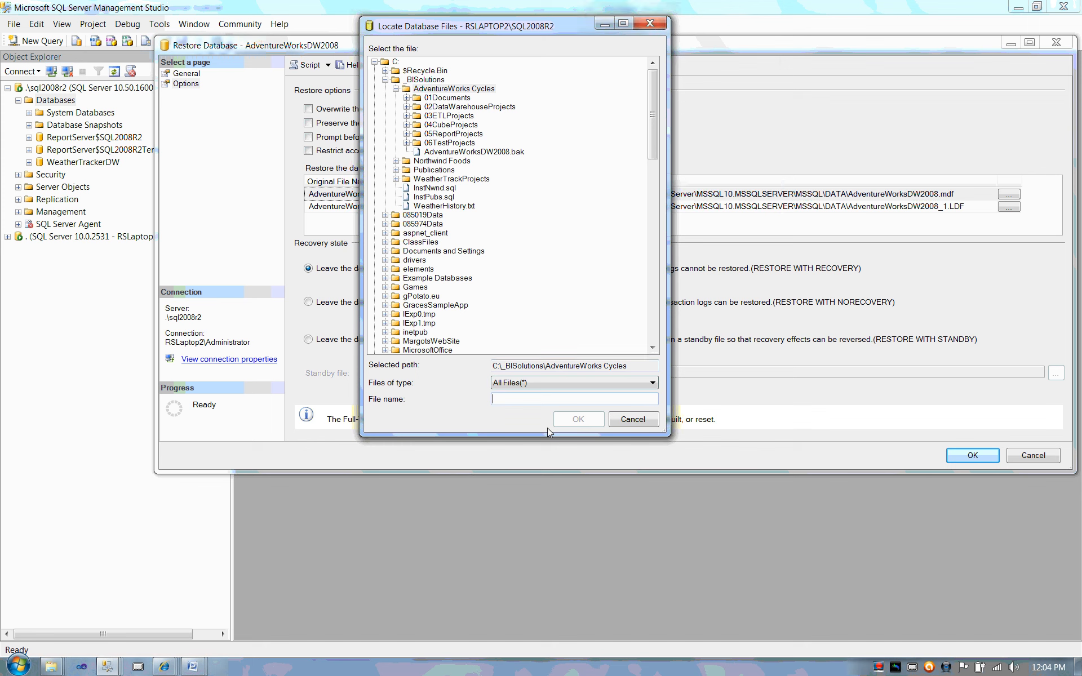
text(Av)
key(BackSpace)
text(dventureWorksDW2)
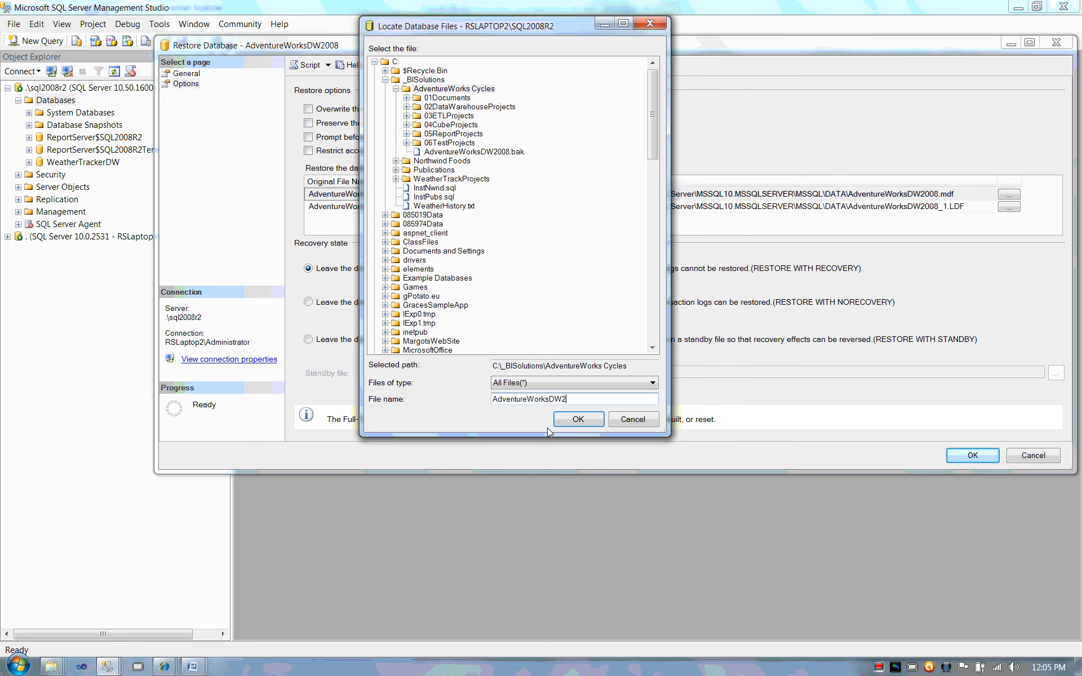
text(mdf)
click(578, 419)
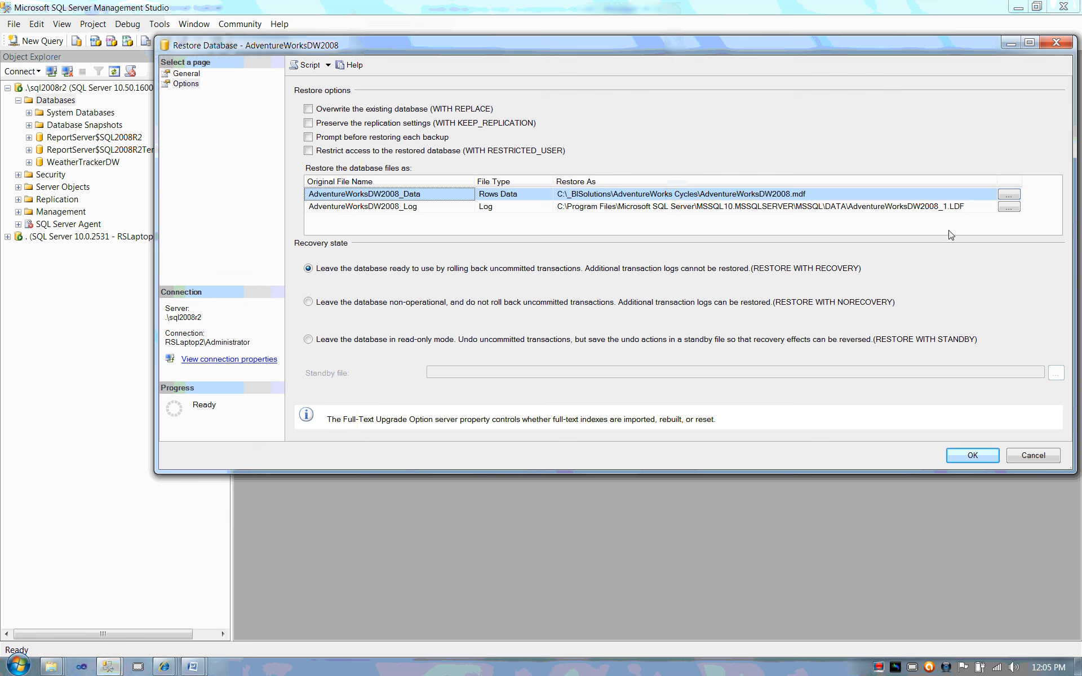
Copy the file name portion \AdventureWorksDW2008_1.LDF from the log file's Restore As path.
click(923, 208)
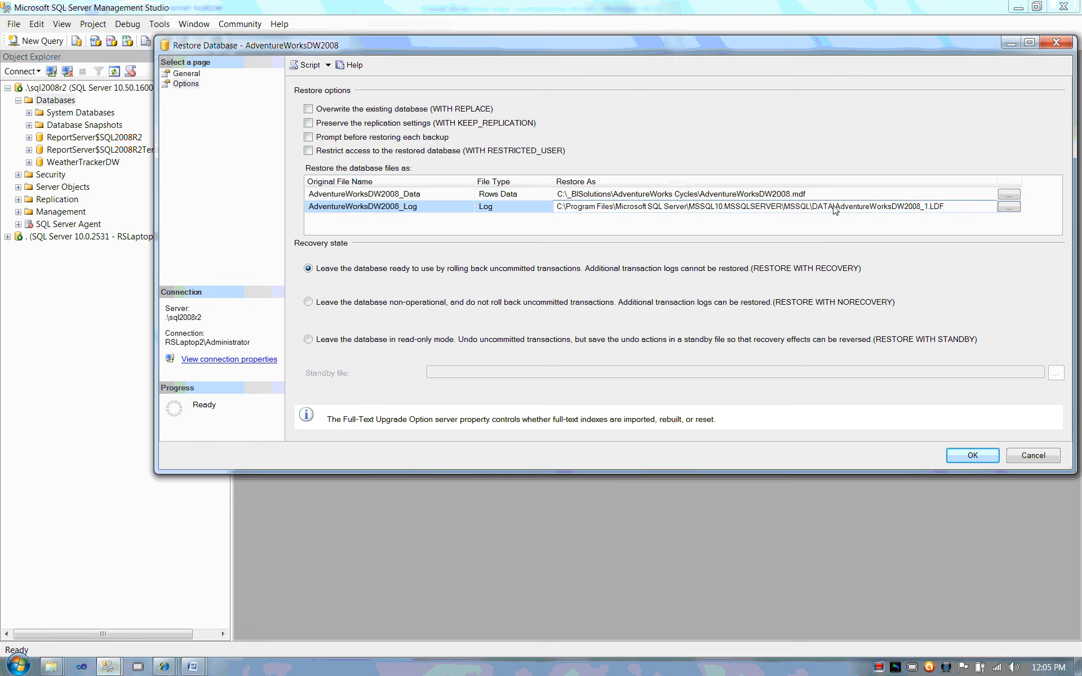
drag(834, 208, 938, 211)
right_click(935, 210)
click(938, 250)
Set the log file to restore into C:\_BISolutions\AdventureWorks Cycles, using the copied name without its leading backslash, AdventureWorksDW2008_1.LDF.
click(1007, 210)
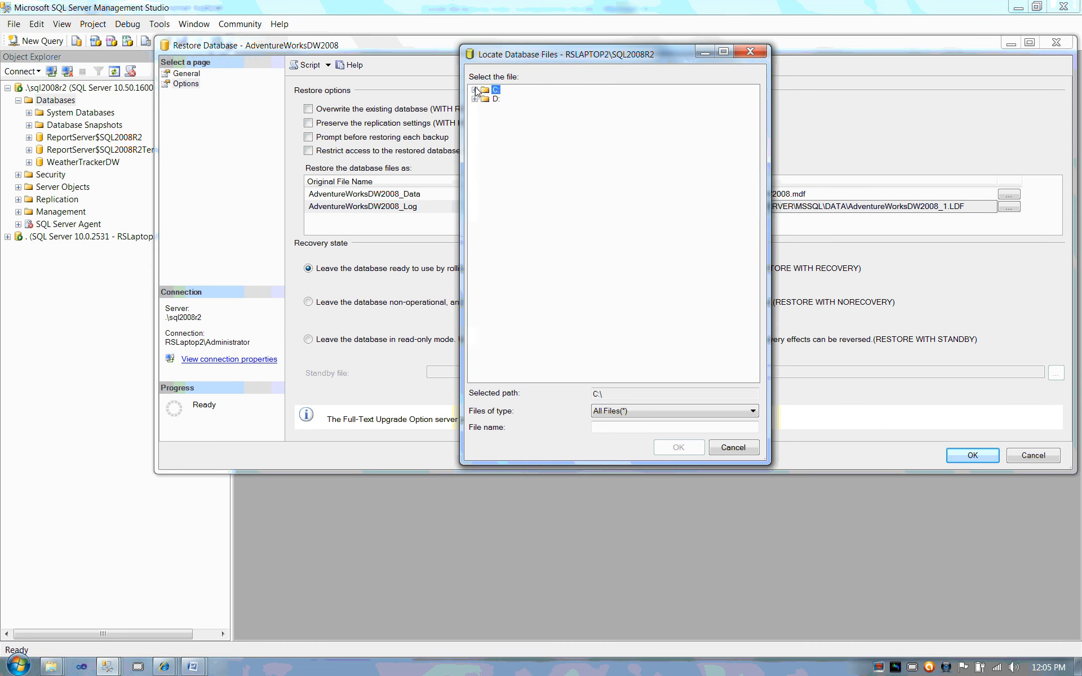
click(475, 90)
click(485, 108)
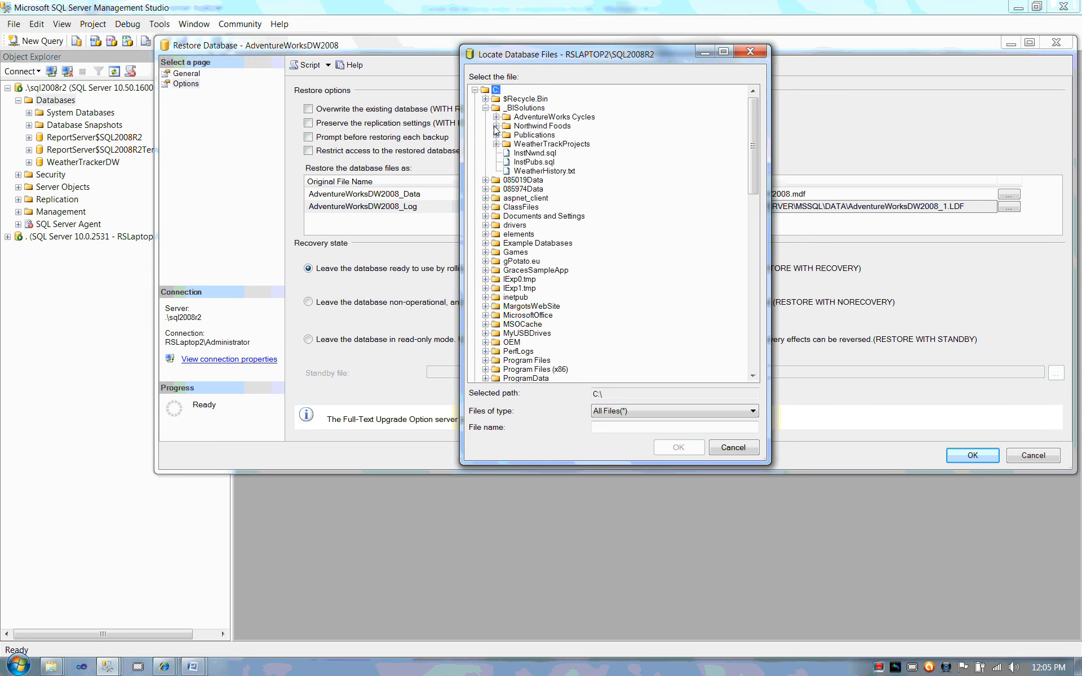
click(496, 117)
click(533, 118)
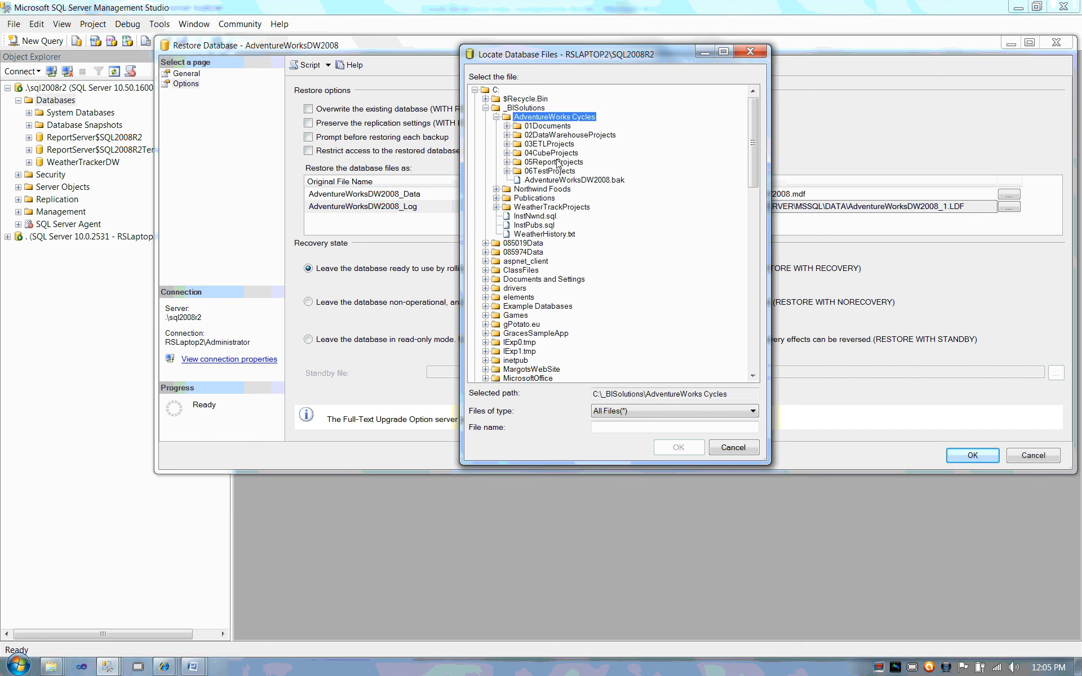
click(629, 430)
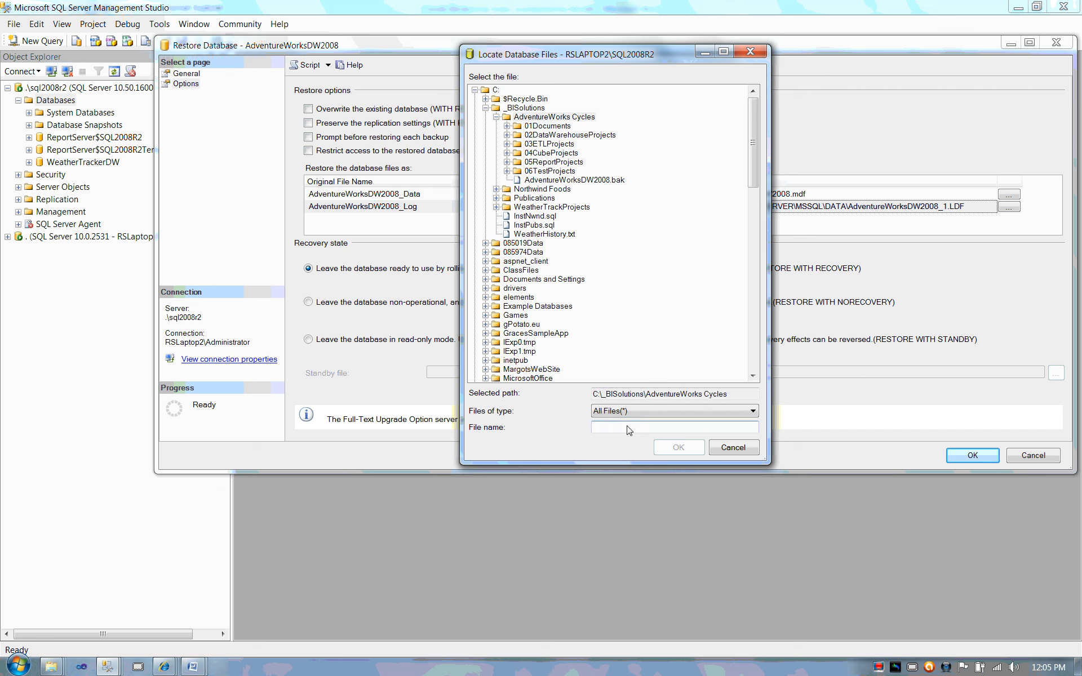
key(ctrl+v)
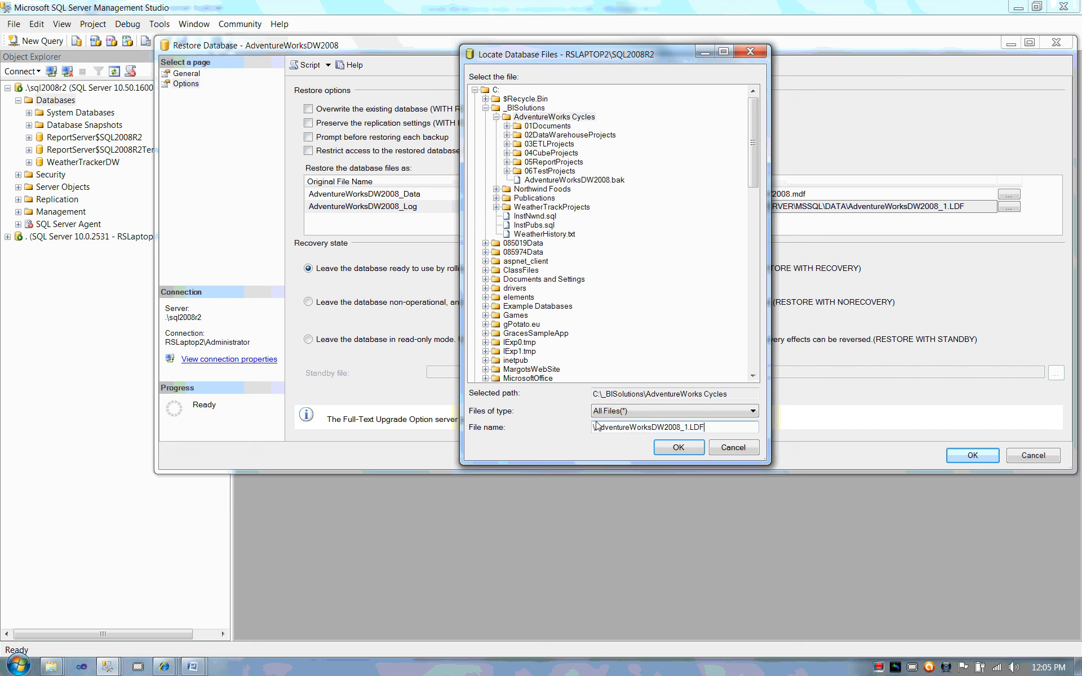
drag(596, 429, 577, 433)
key(Delete)
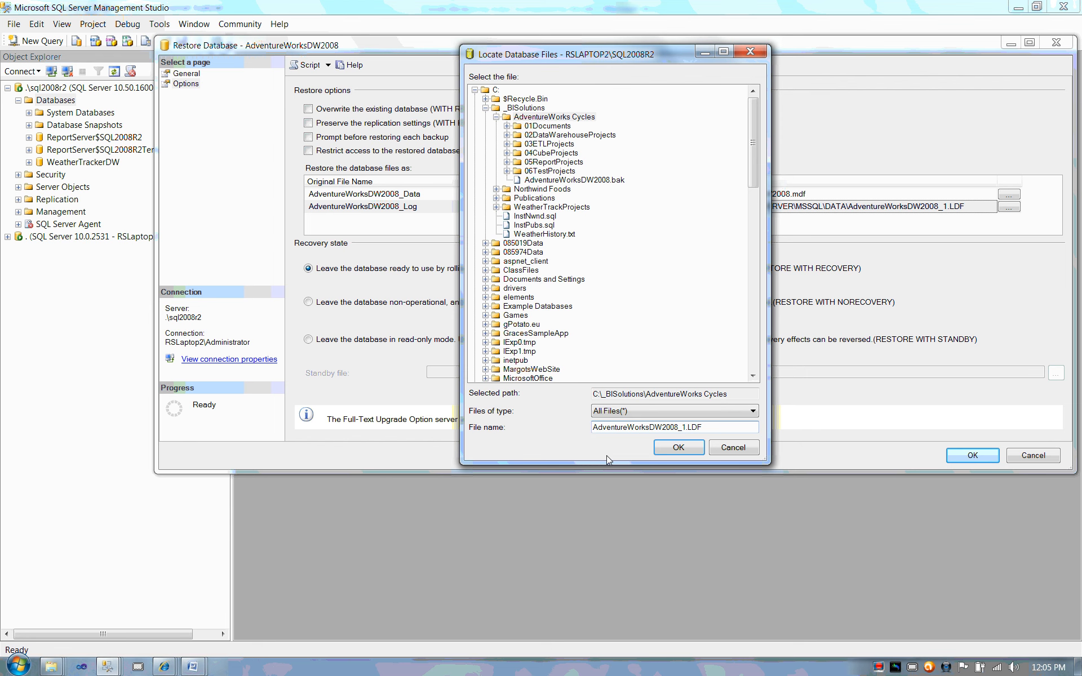
click(678, 448)
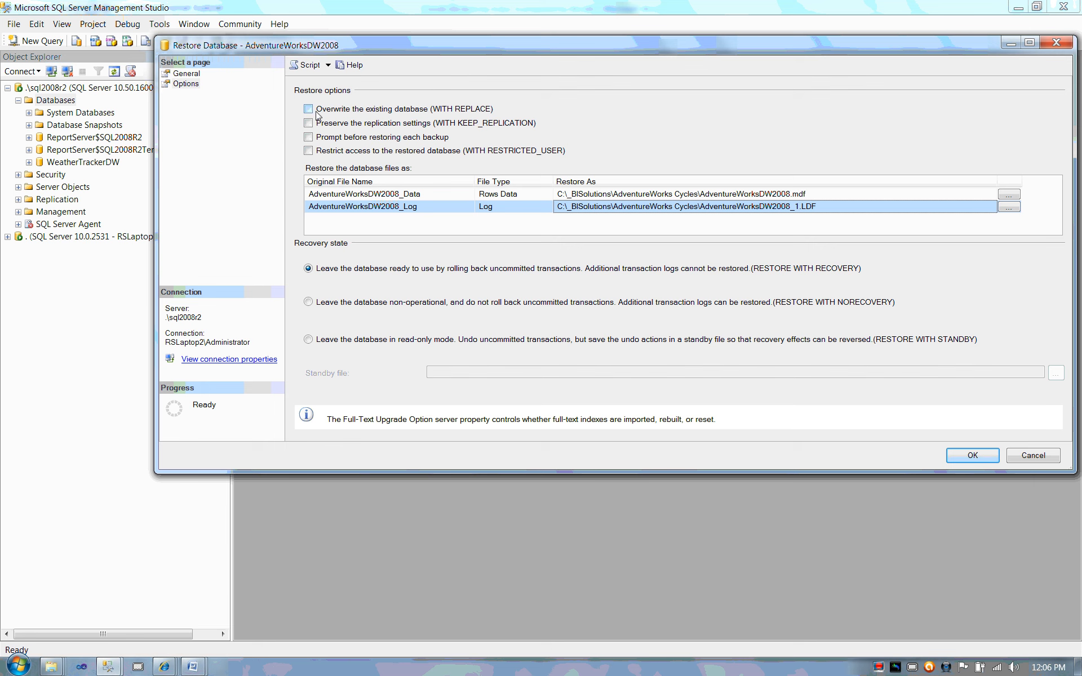
Run the restore and expand the restored AdventureWorksDW2008 database's Tables folder on the sql2008r2 instance.
click(959, 458)
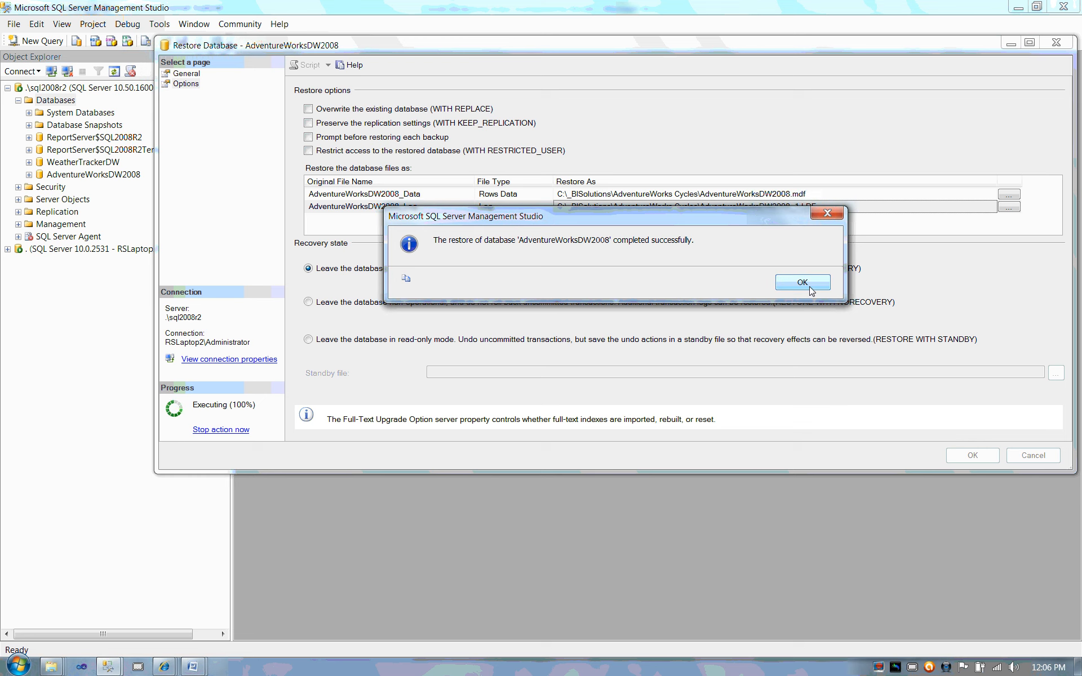
click(802, 283)
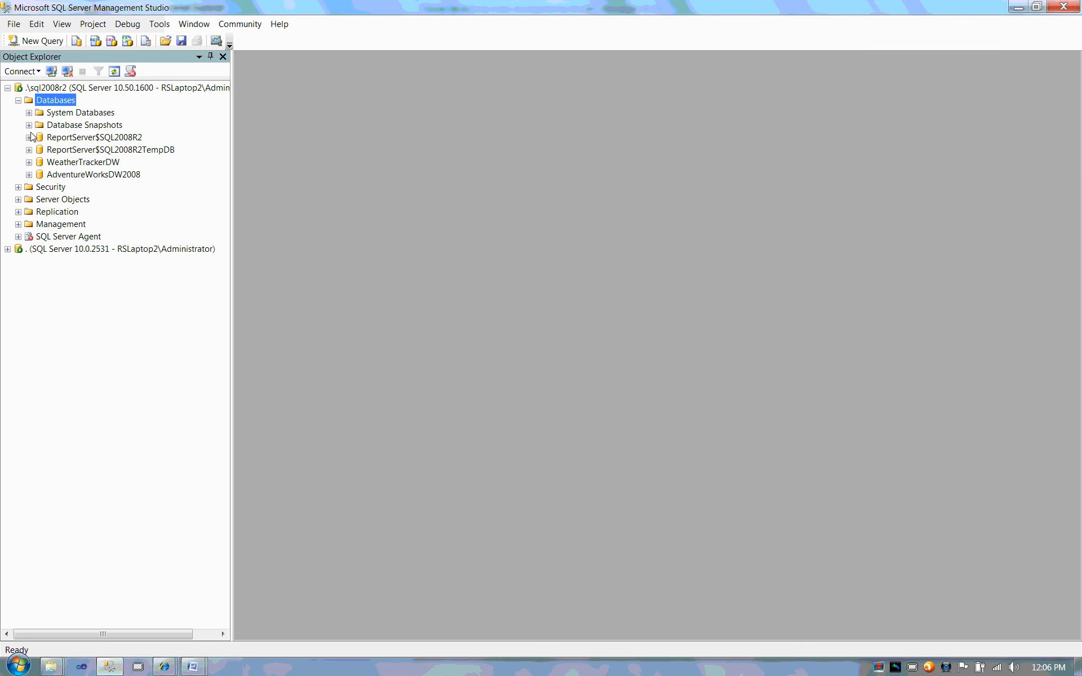
click(29, 175)
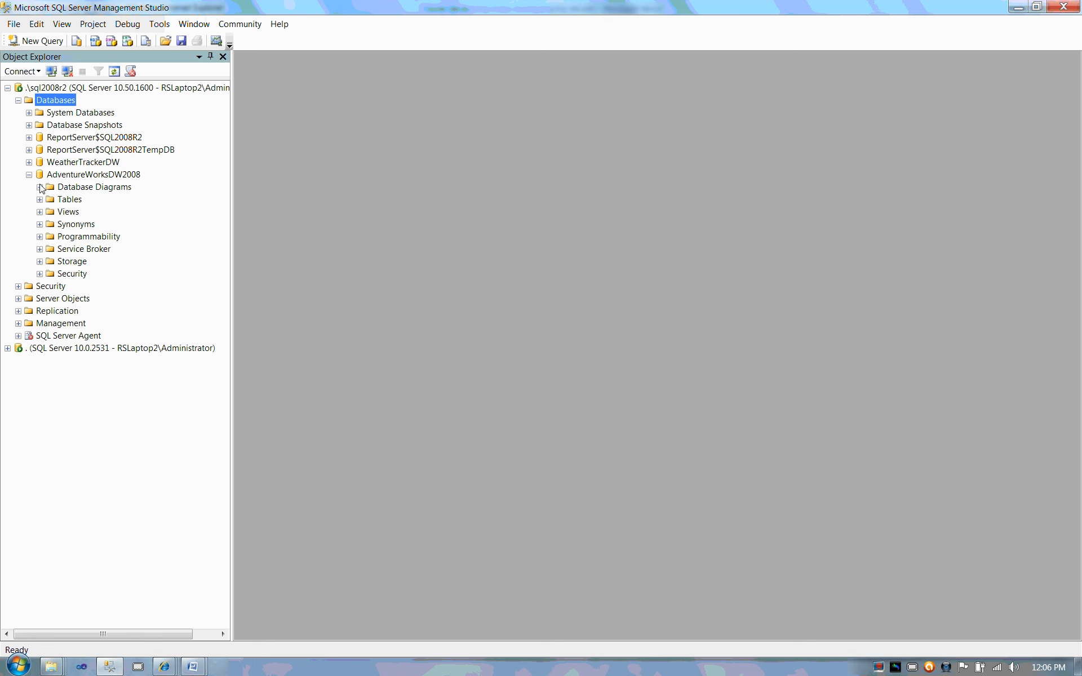
click(40, 200)
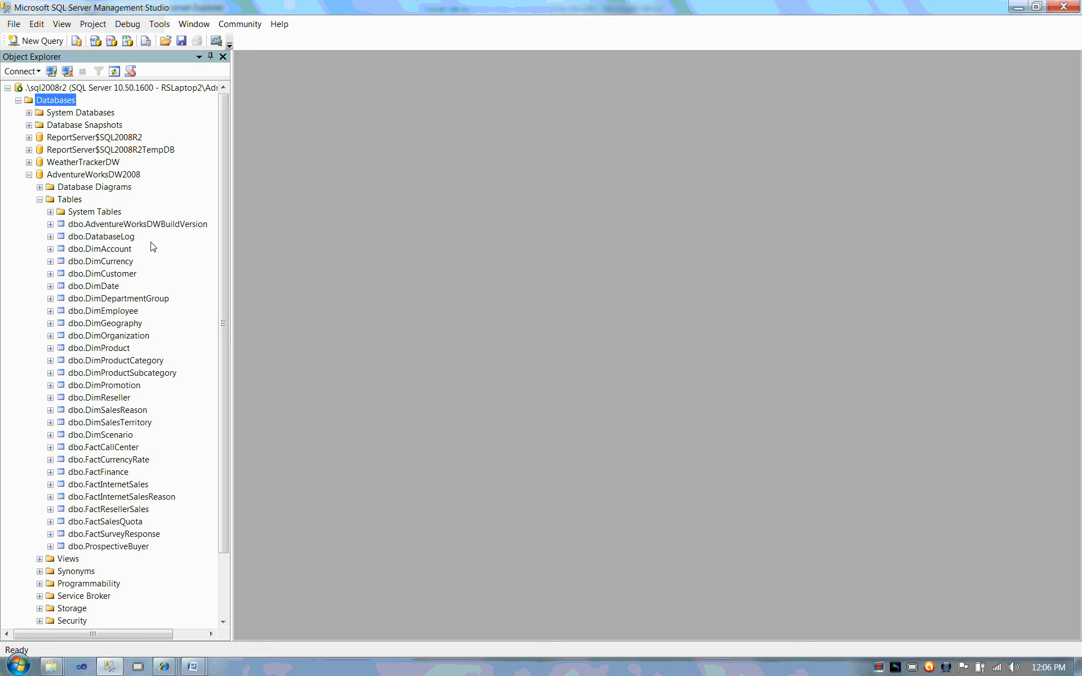